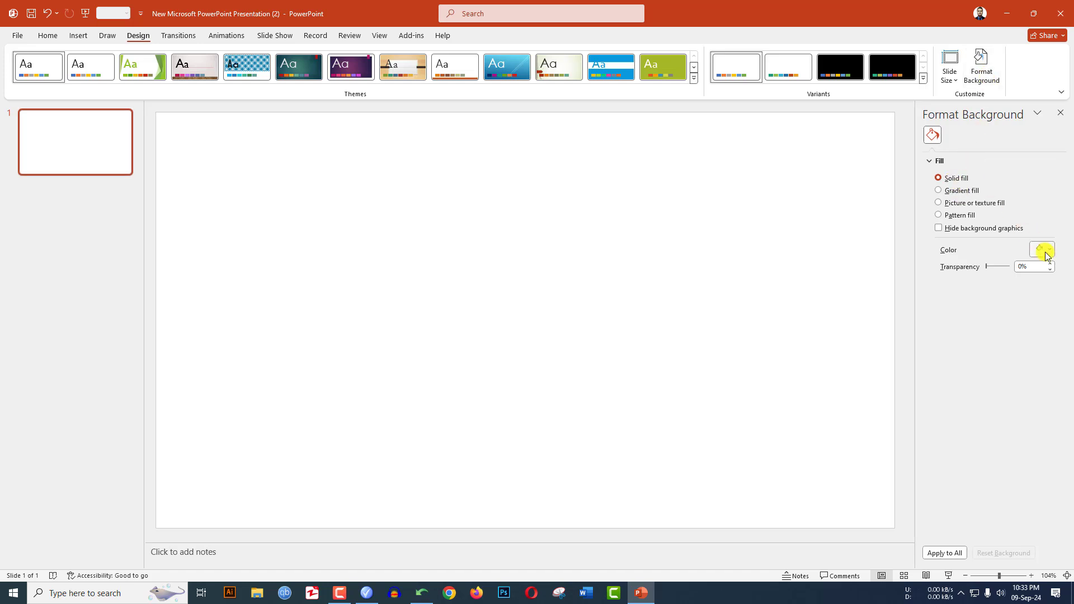
Fill the slide background with White, Background 1, Darker 5% light grey
click(1046, 251)
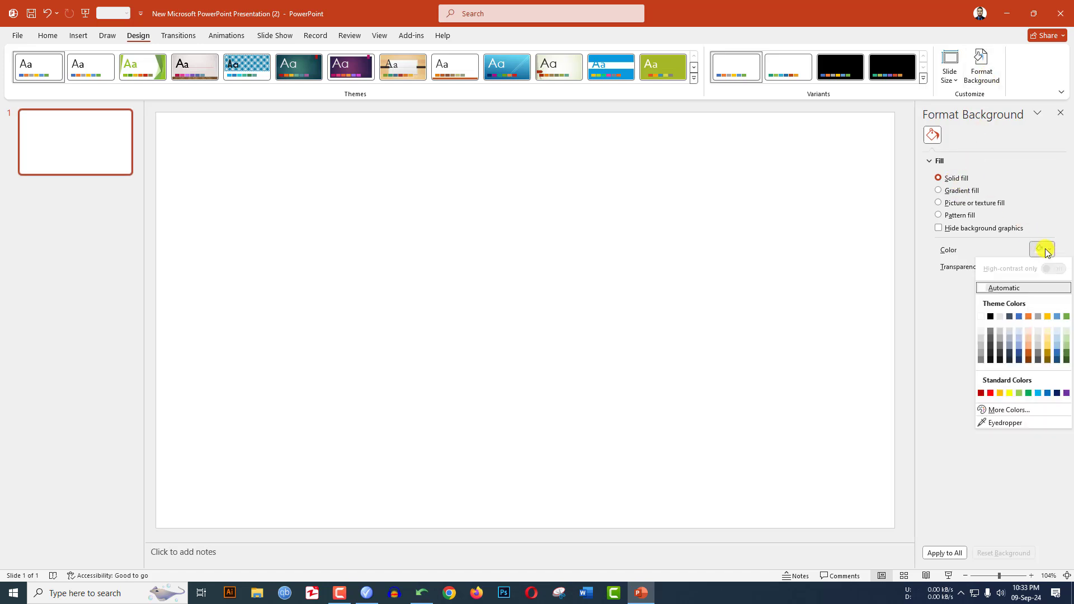
click(981, 332)
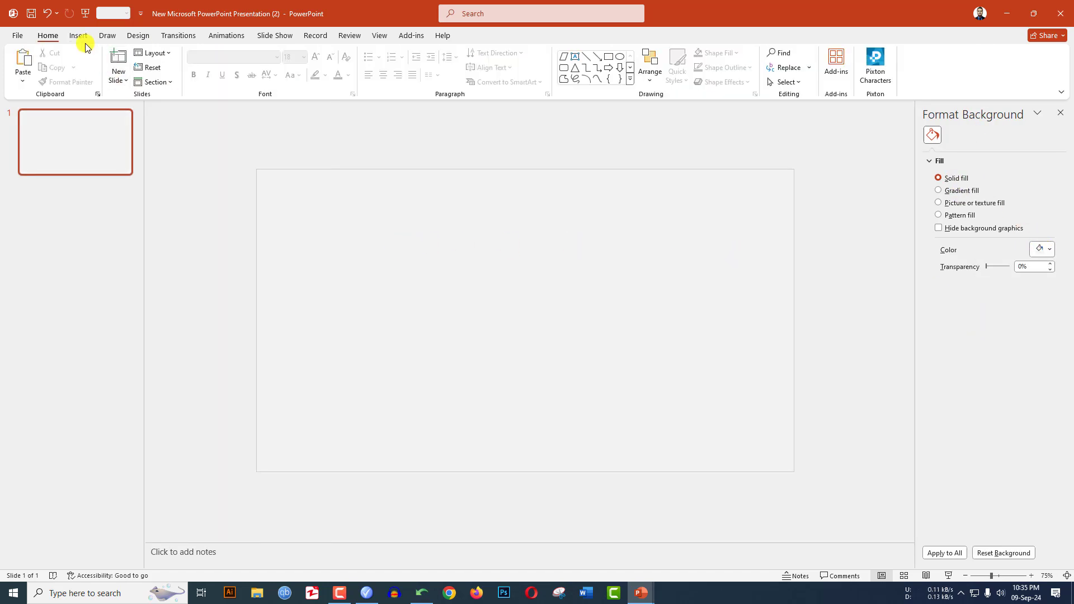
click(78, 35)
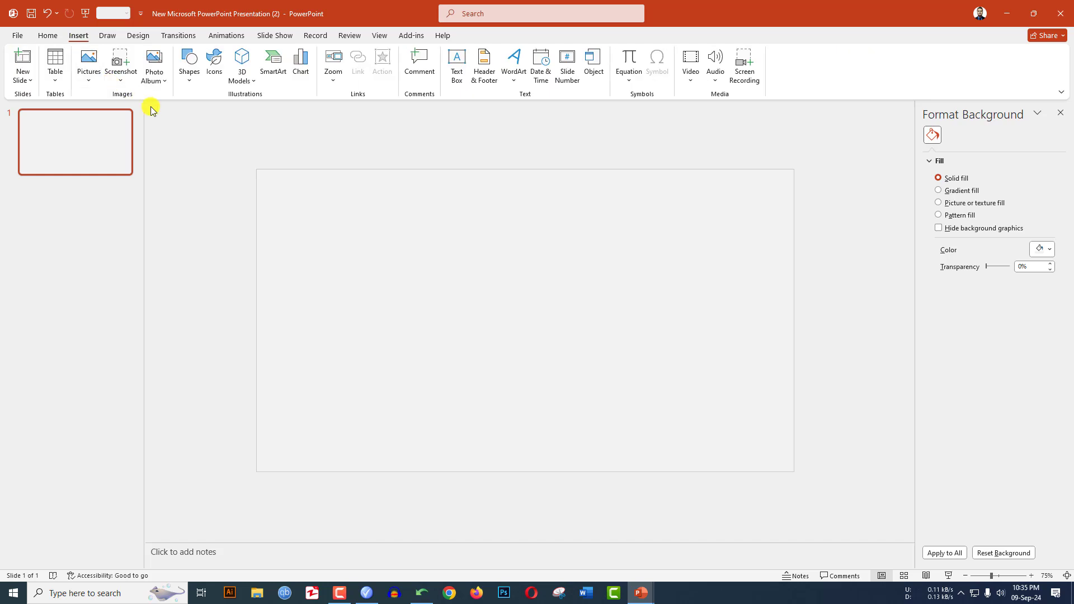
Draw a full-height parallelogram, steepen its slant and widen it to about 4.21 inches
click(188, 84)
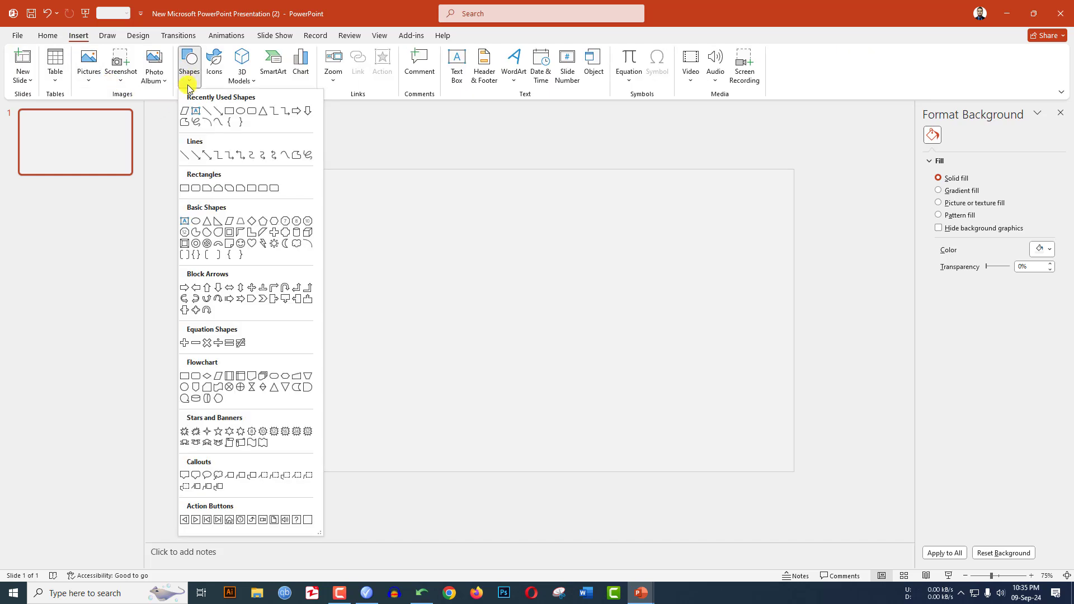
click(229, 222)
drag(367, 171, 455, 464)
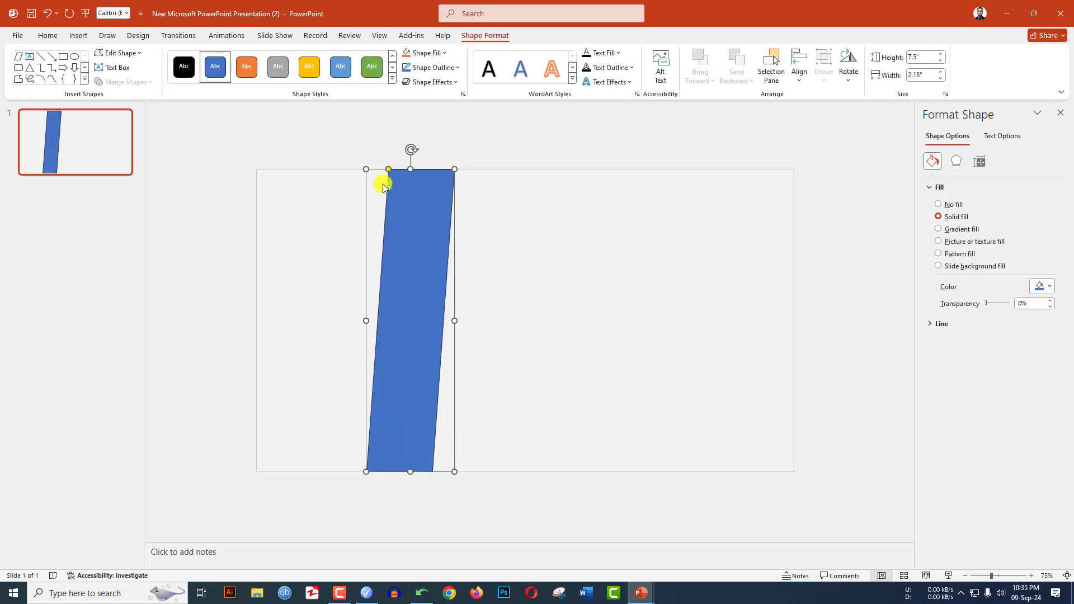
drag(391, 171, 415, 169)
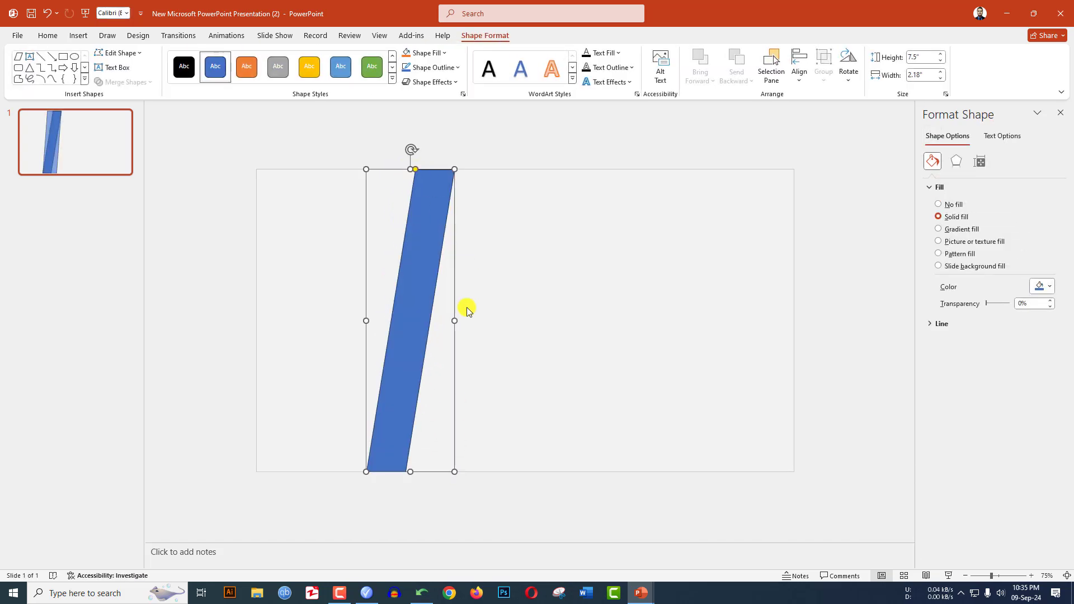
drag(452, 322, 534, 323)
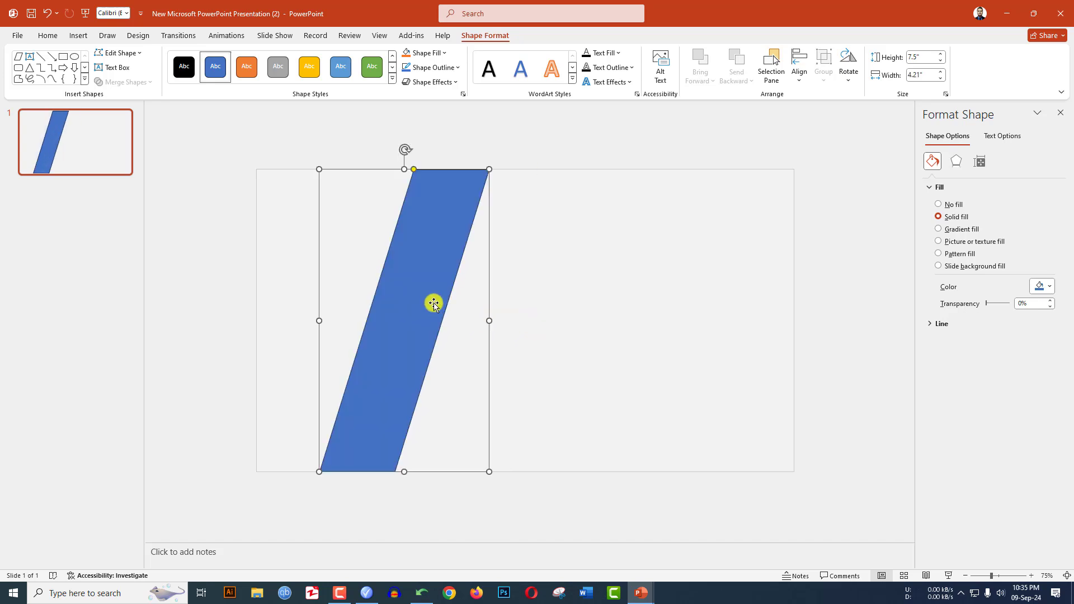
Duplicate the parallelogram twice, shrinking the copies and placing them left and top-left of the first
key(ctrl+d)
drag(495, 176, 463, 233)
drag(421, 294, 358, 257)
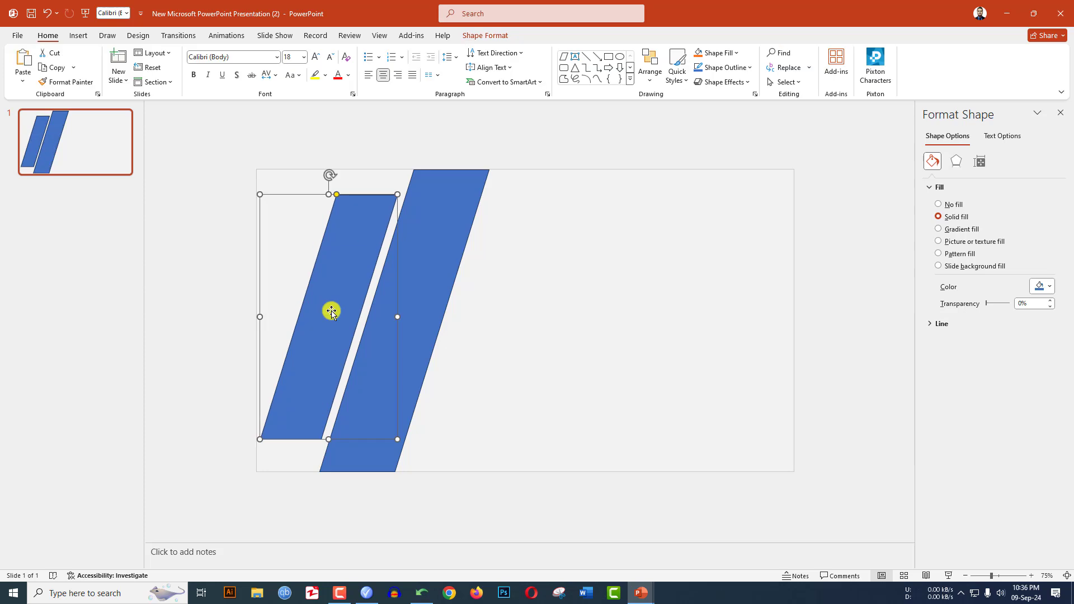
key(ctrl+d)
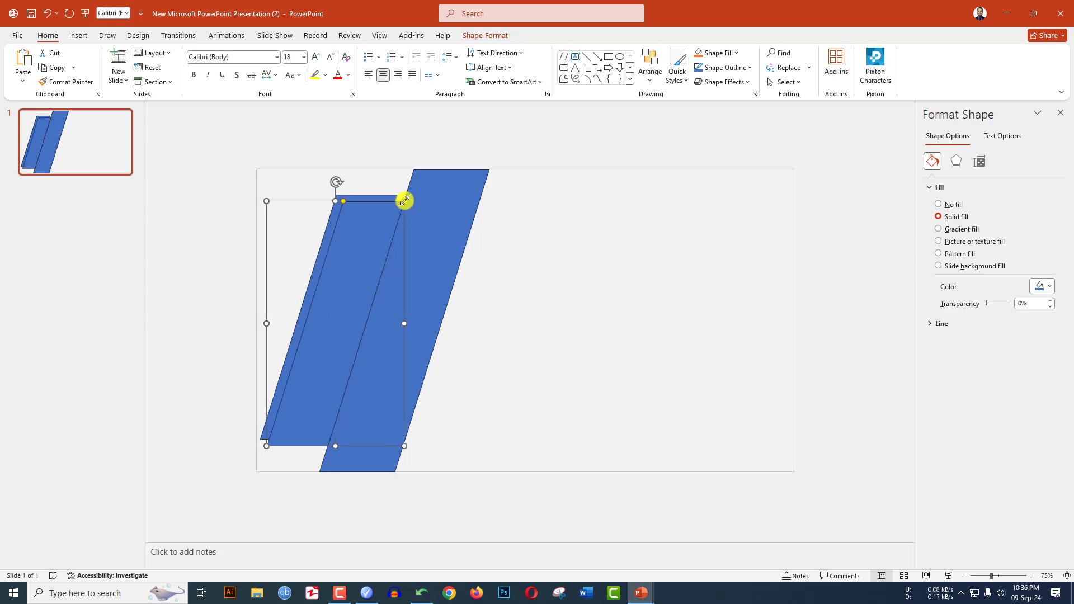
drag(404, 201, 324, 330)
drag(307, 367, 300, 238)
Copy a stripe out to the right, shrink it, and nudge the stripes into a staggered arrangement
click(342, 290)
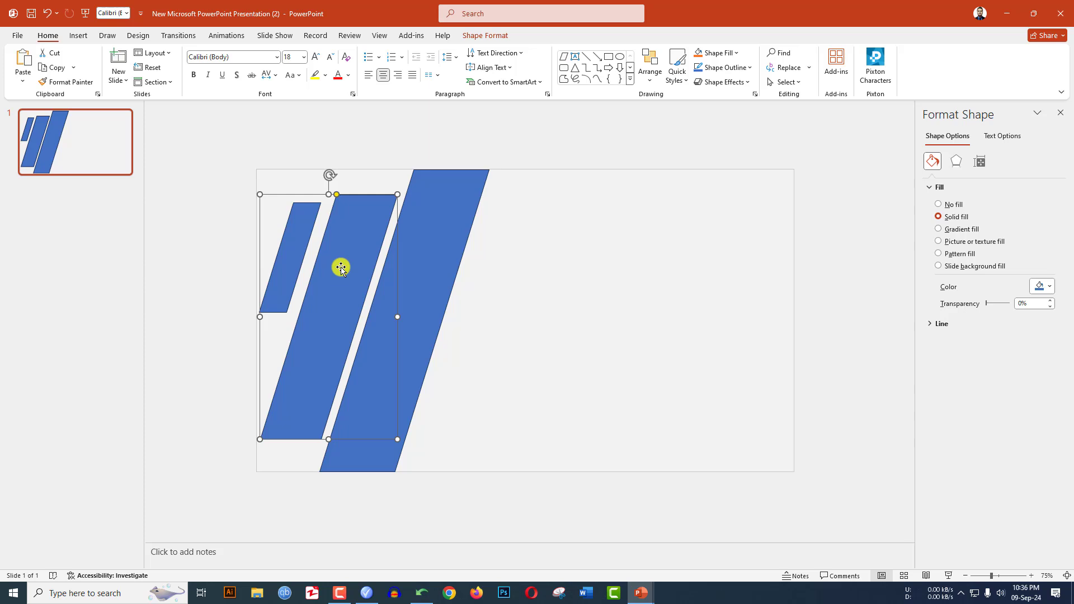
drag(341, 268, 525, 268)
drag(493, 314, 501, 314)
click(410, 308)
drag(407, 305, 411, 307)
click(582, 271)
click(501, 314)
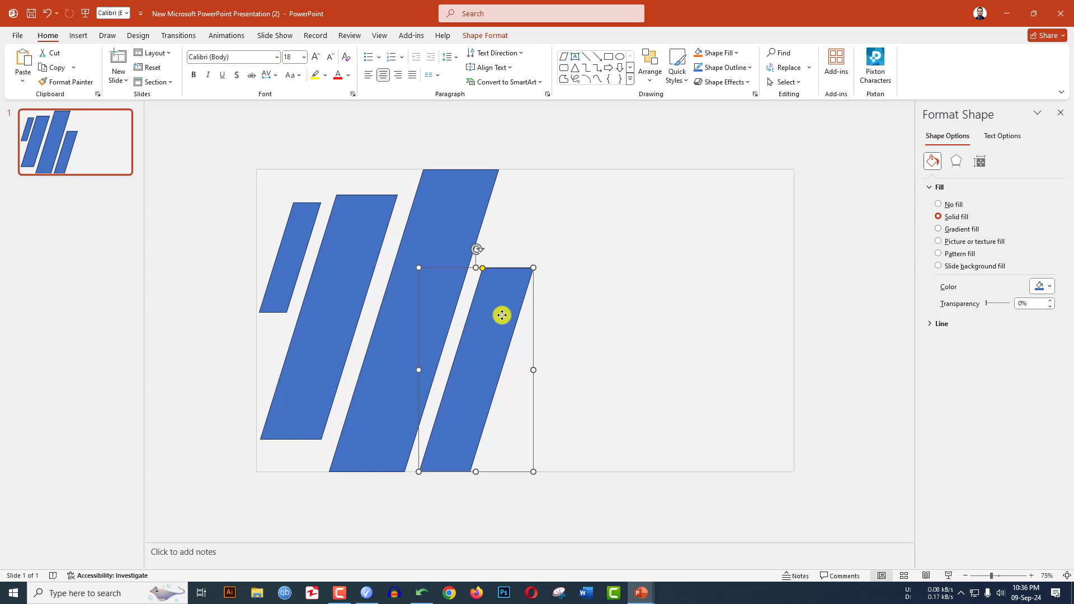
drag(501, 314, 502, 315)
drag(541, 275, 526, 204)
click(662, 227)
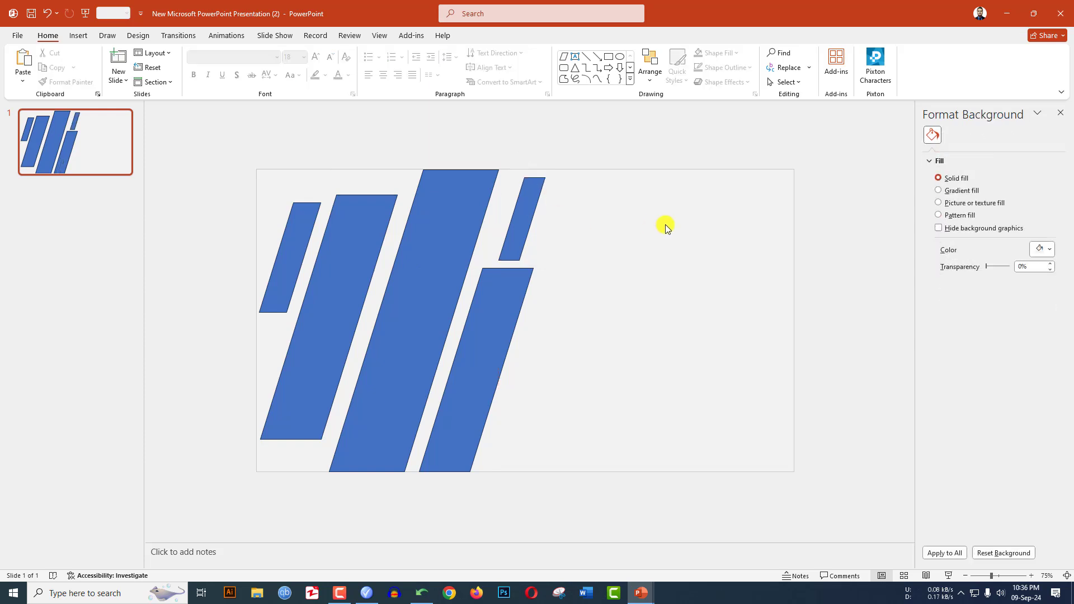
Set No Outline on all five blue parallelograms
drag(259, 167, 614, 498)
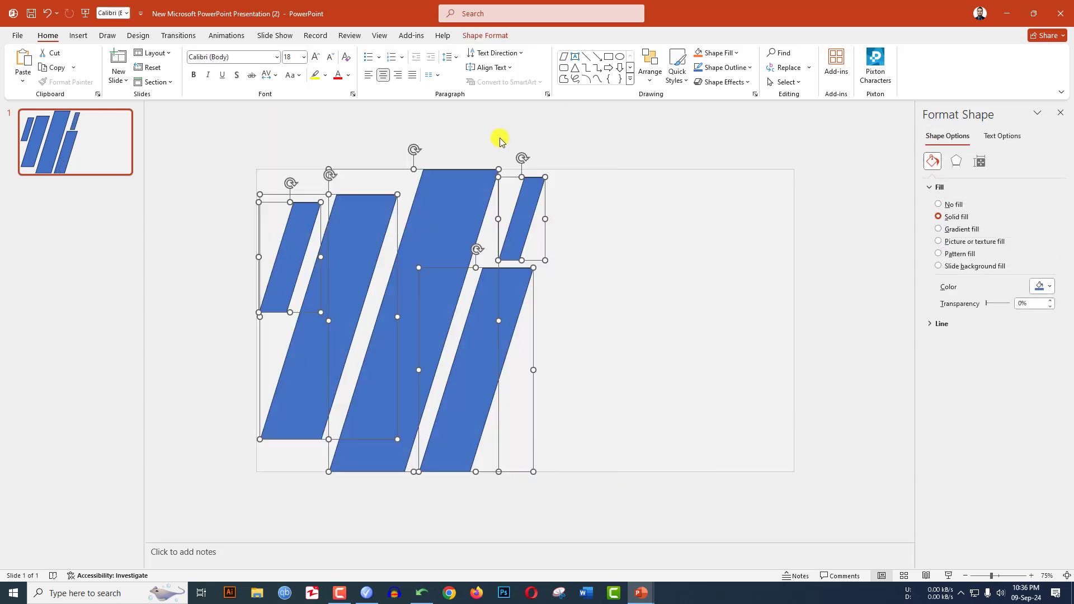
click(485, 35)
click(434, 67)
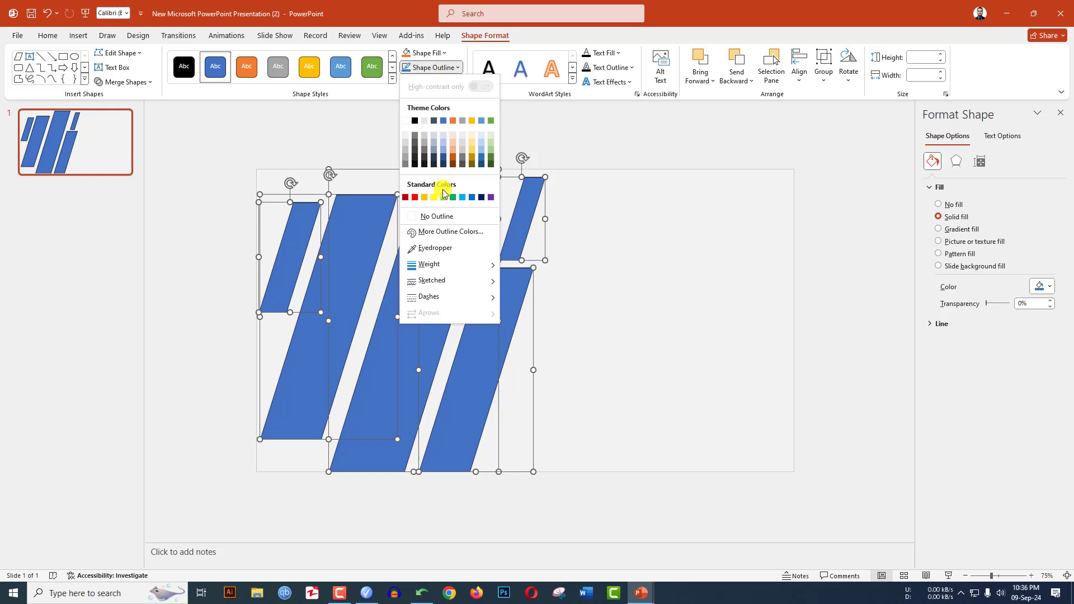
click(442, 217)
click(694, 237)
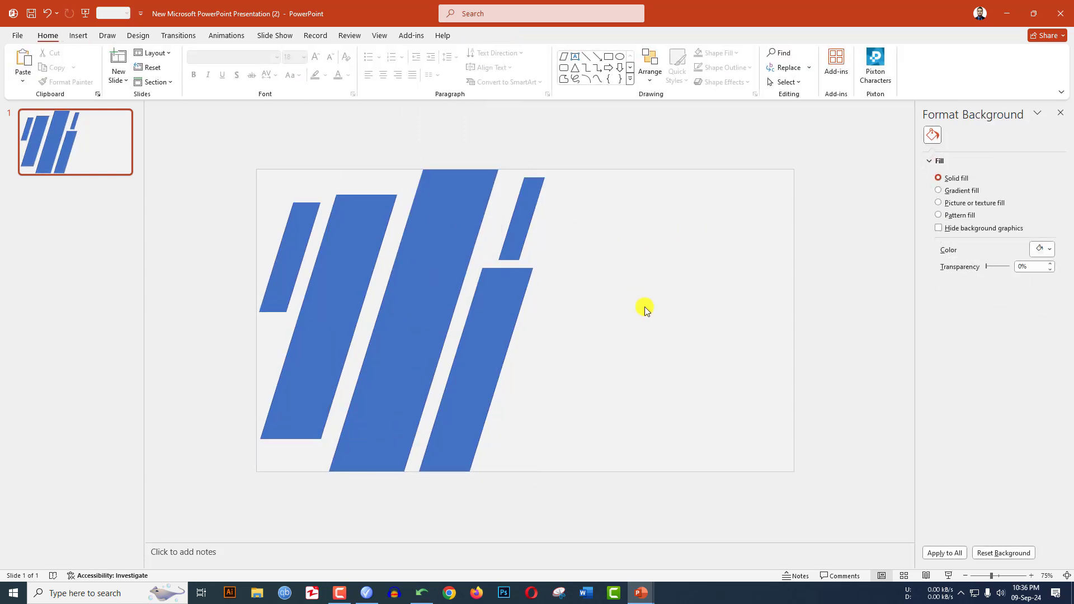
click(78, 36)
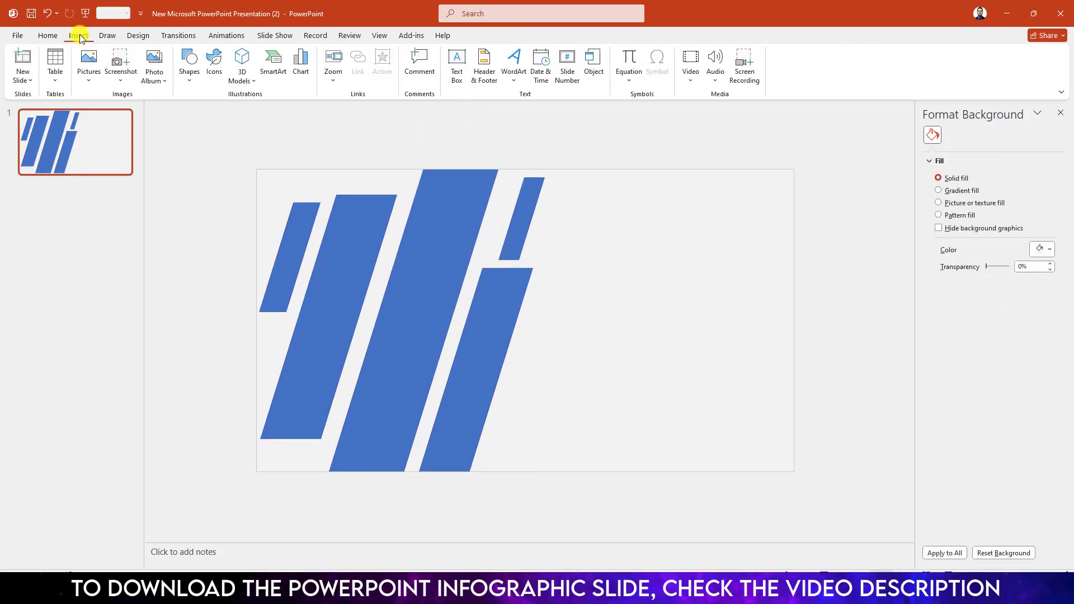
Insert the autumn forest photo from the Downloads folder onto the slide
click(90, 63)
click(108, 111)
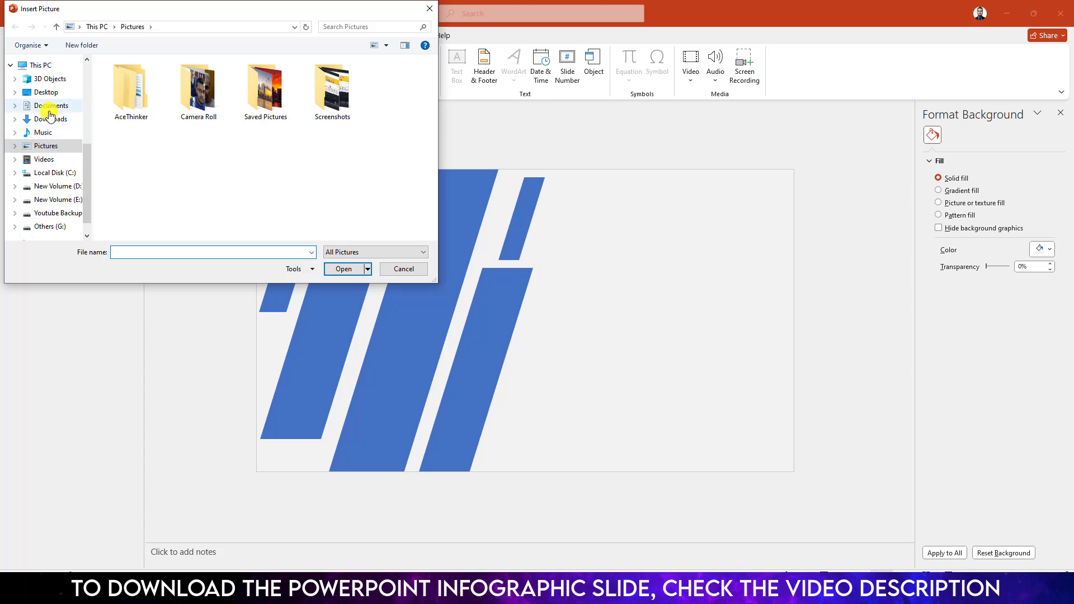
click(51, 118)
scroll(164, 157, down, 6)
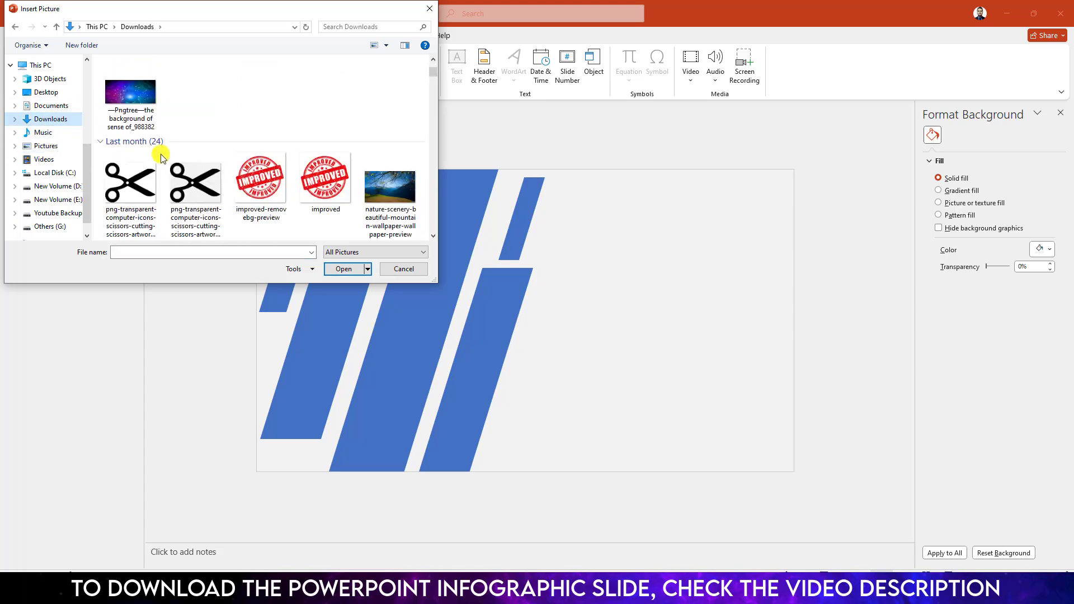
double_click(142, 190)
mouse_move(546, 307)
mouse_down()
mouse_move(563, 330)
mouse_move(549, 308)
mouse_up()
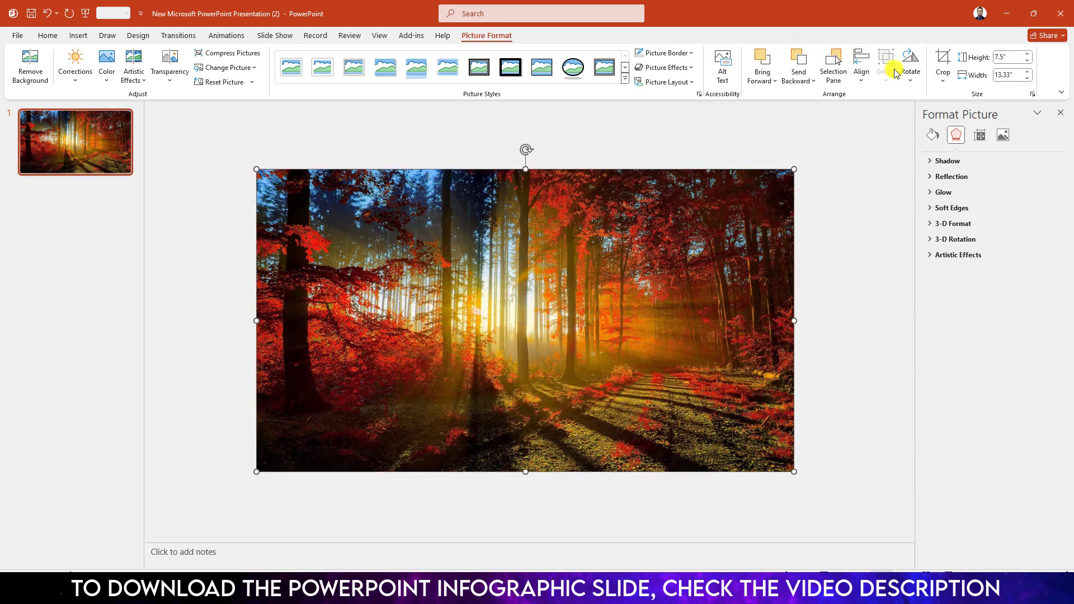
Crop the photo to a 16:9 aspect ratio so it fills the slide
click(942, 82)
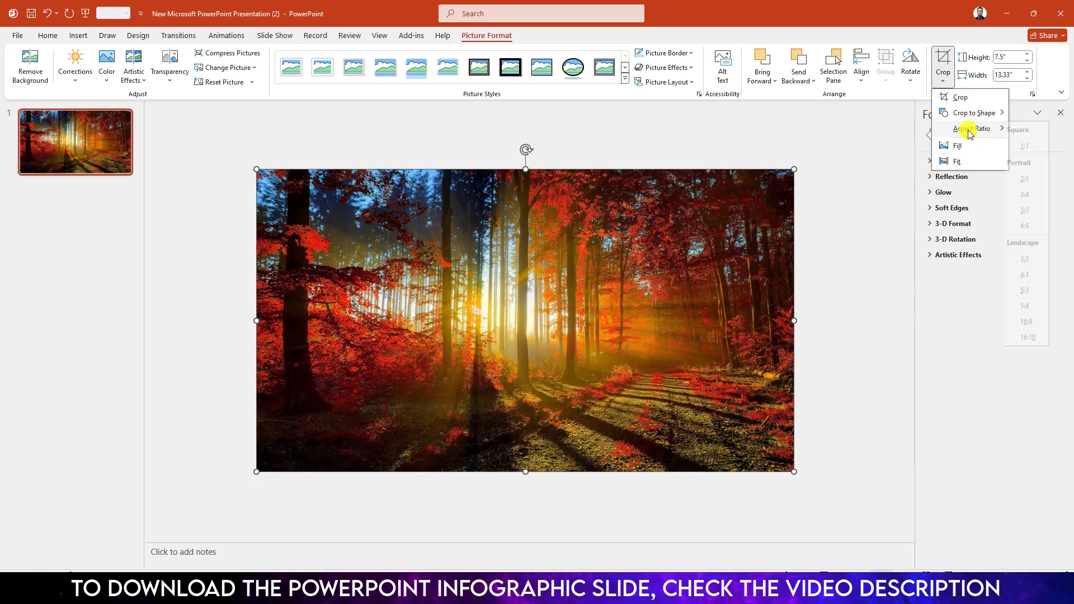
mouse_move(976, 129)
click(1038, 321)
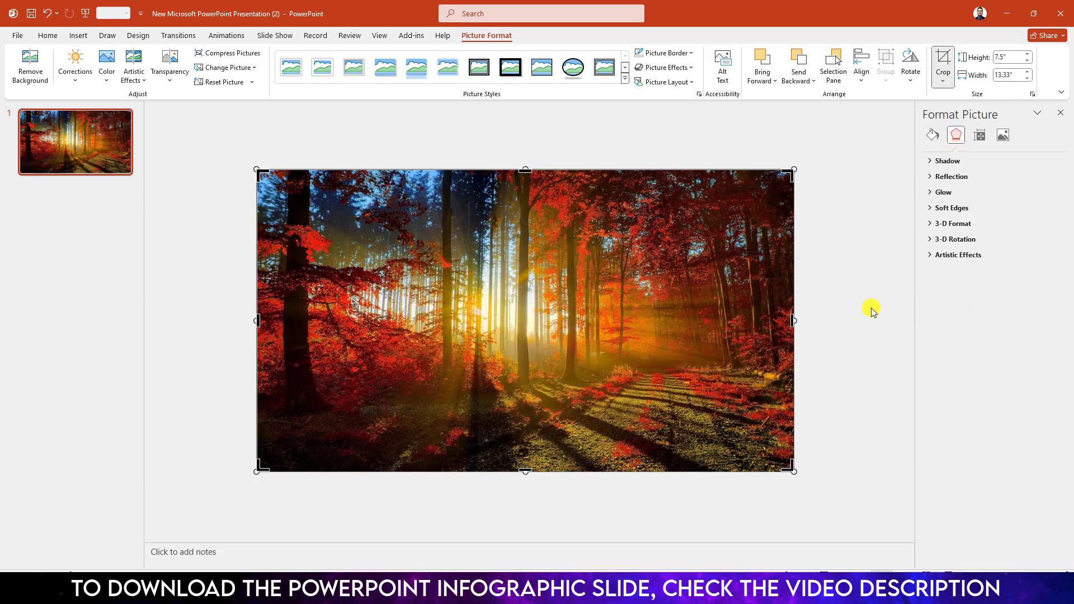
click(841, 254)
Send the forest photo behind the stripes and park a duplicate off the slide at lower right
right_click(527, 344)
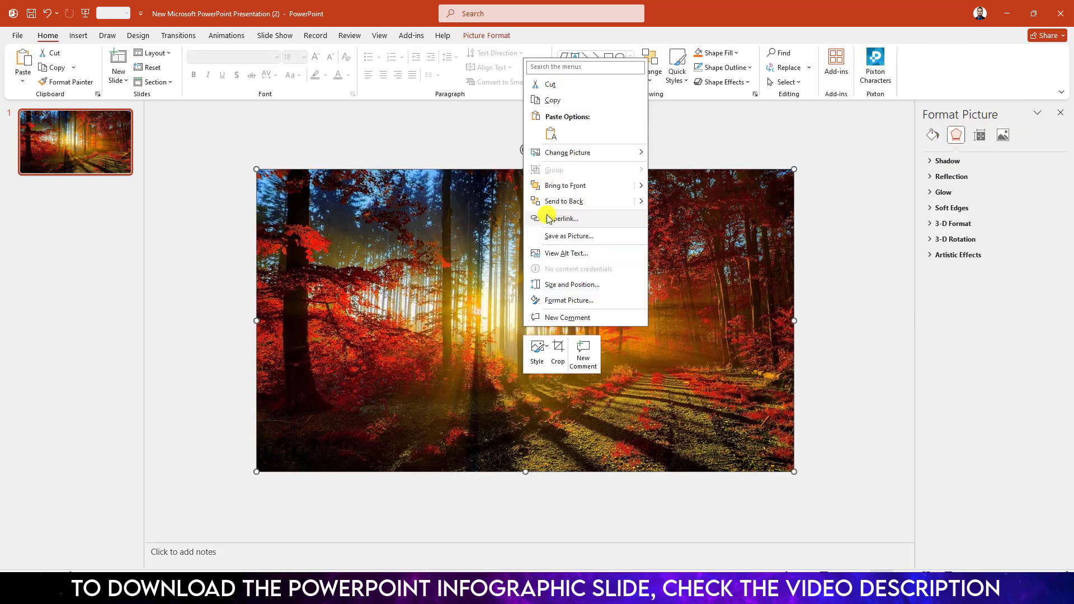
click(565, 202)
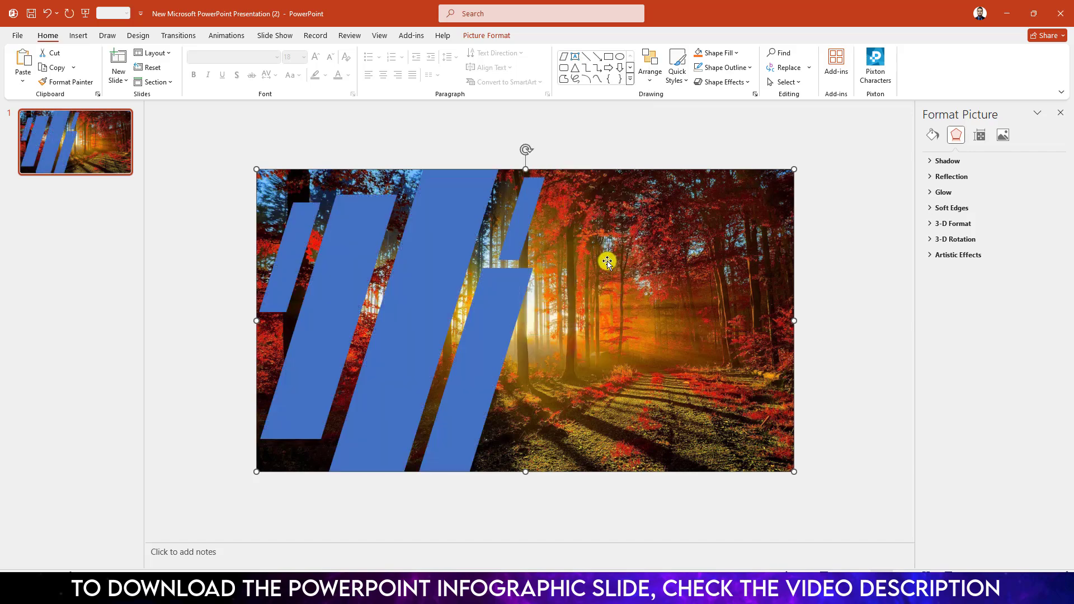
key(ctrl+d)
drag(582, 259, 744, 394)
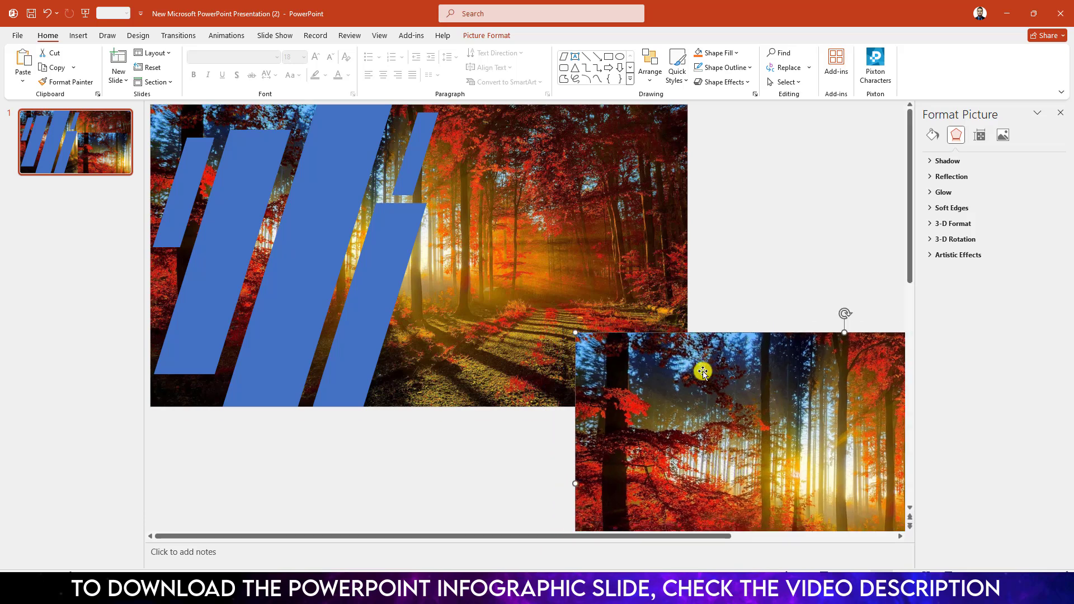
scroll(380, 322, down, 2)
click(476, 188)
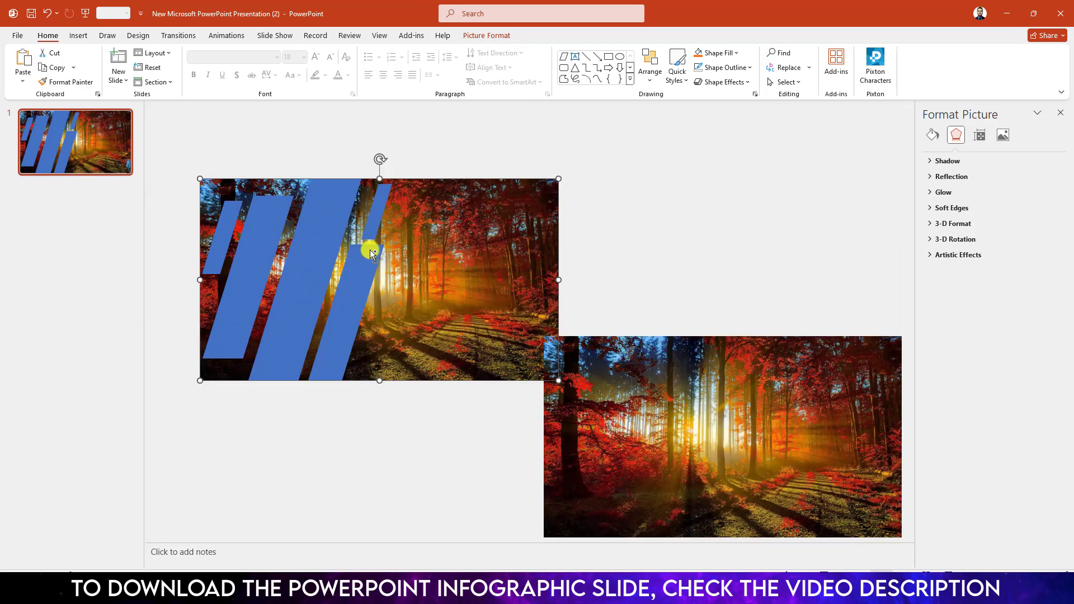
Fragment the photo with the first blue strips and delete the large leftover piece
shift+click(225, 230)
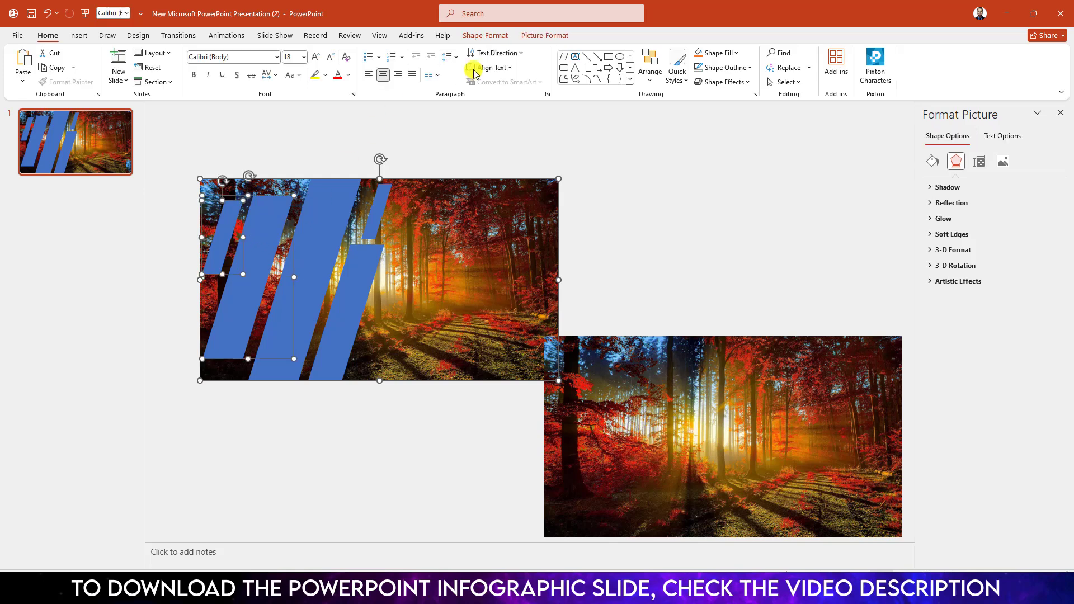
click(485, 35)
click(141, 85)
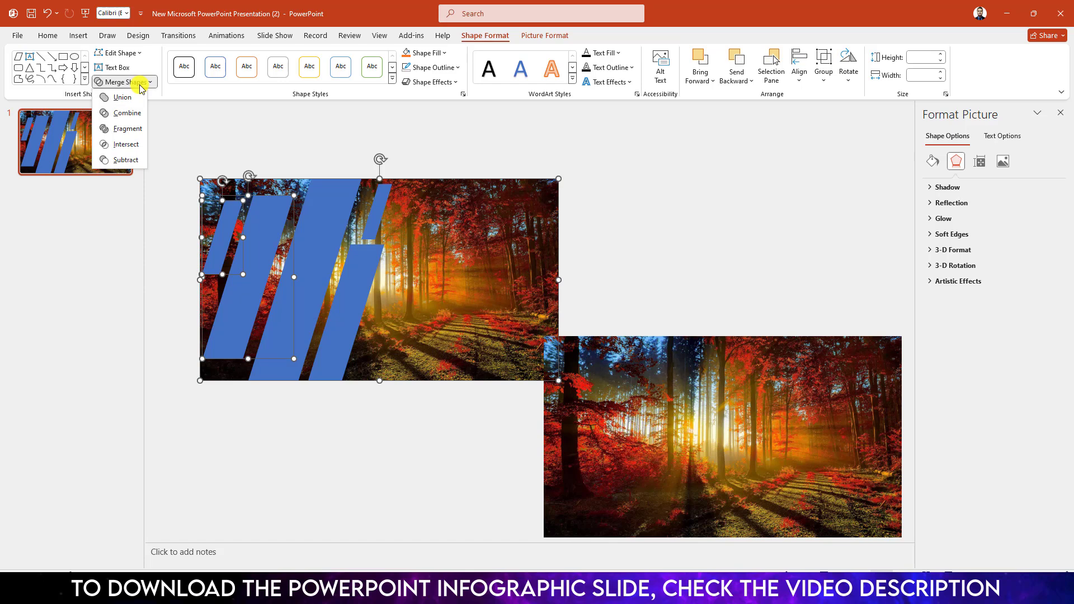
click(123, 129)
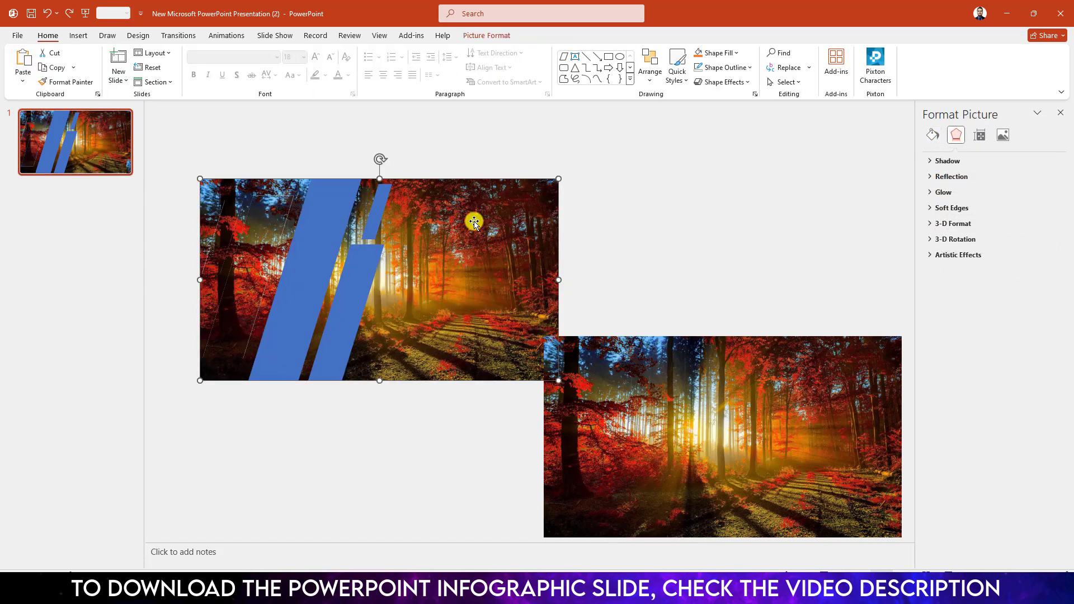
key(Delete)
Move the spare photo copy back onto the slide over the remaining strips
click(218, 241)
click(271, 229)
click(432, 248)
click(595, 384)
drag(594, 384, 644, 362)
click(641, 254)
click(525, 256)
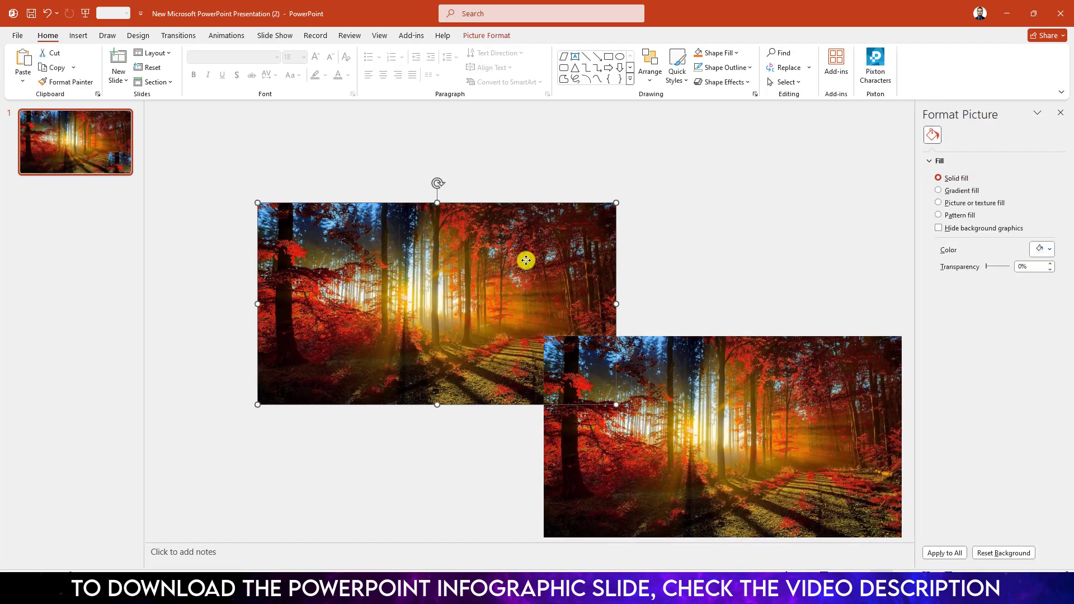
Send the photo to back, fragment it along the next blue strip, and bring another copy over
right_click(525, 259)
click(558, 403)
click(695, 235)
click(543, 233)
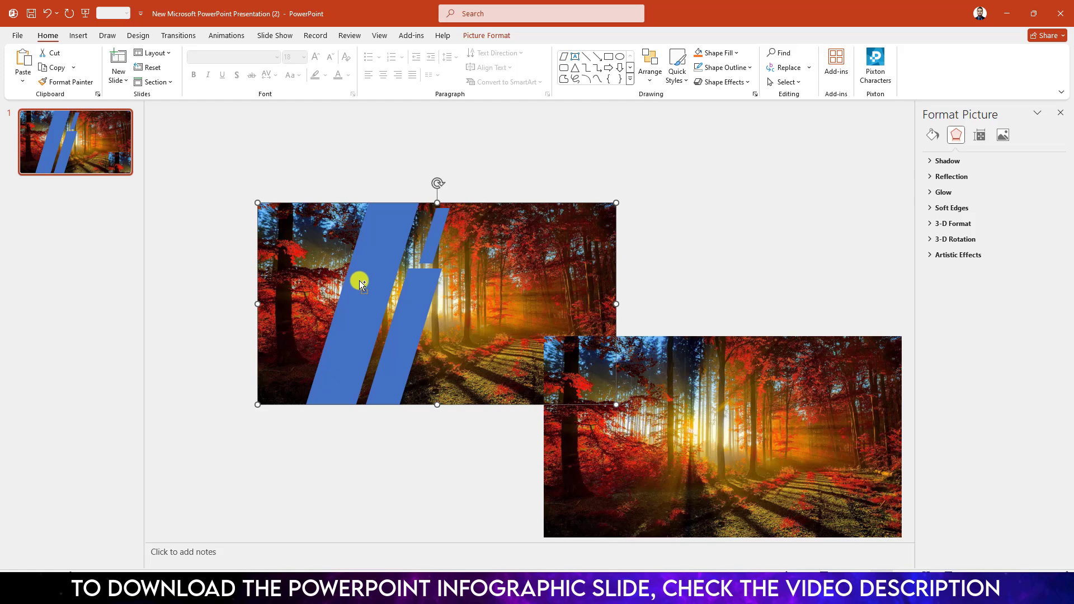
shift+click(371, 261)
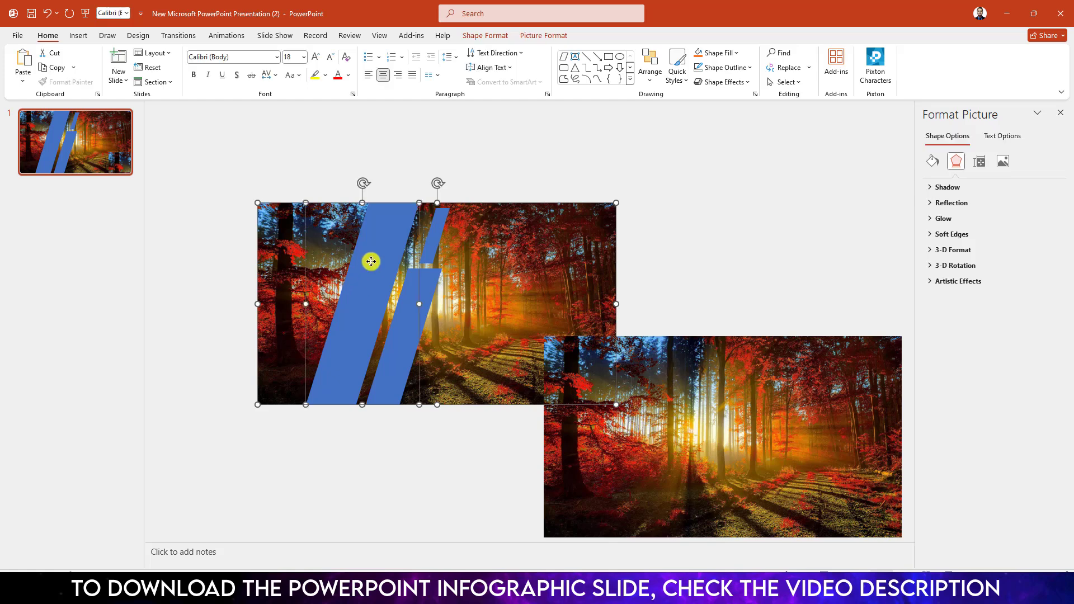
click(484, 39)
click(118, 81)
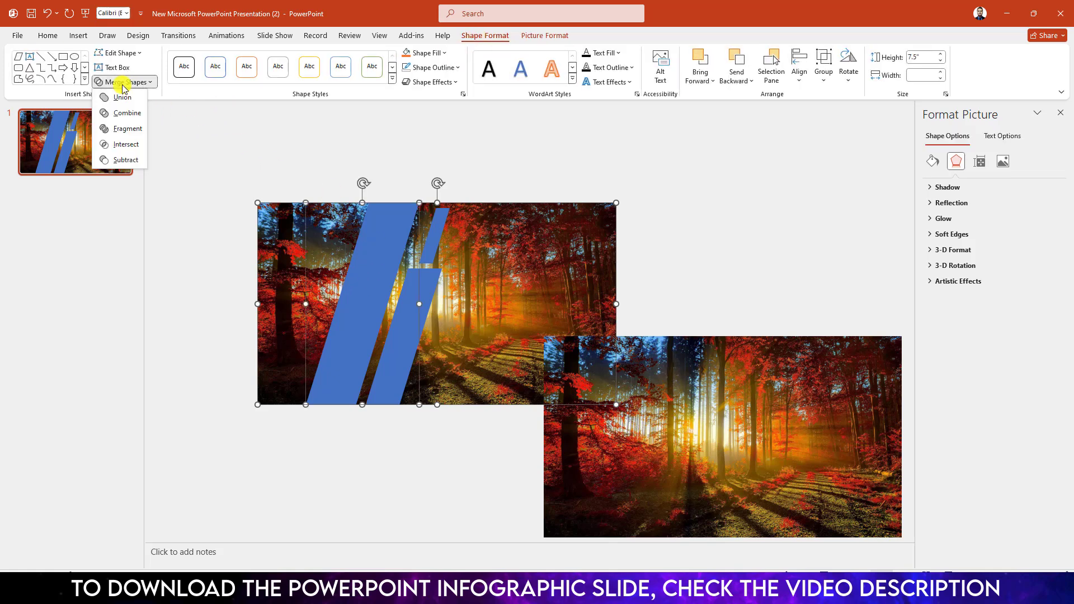
click(124, 130)
mouse_move(667, 404)
mouse_down()
mouse_move(487, 284)
mouse_move(395, 264)
mouse_move(378, 271)
mouse_move(675, 386)
mouse_up()
click(500, 300)
Send the photo to back and Intersect it with a blue strip to make the next picture stripe
right_click(444, 289)
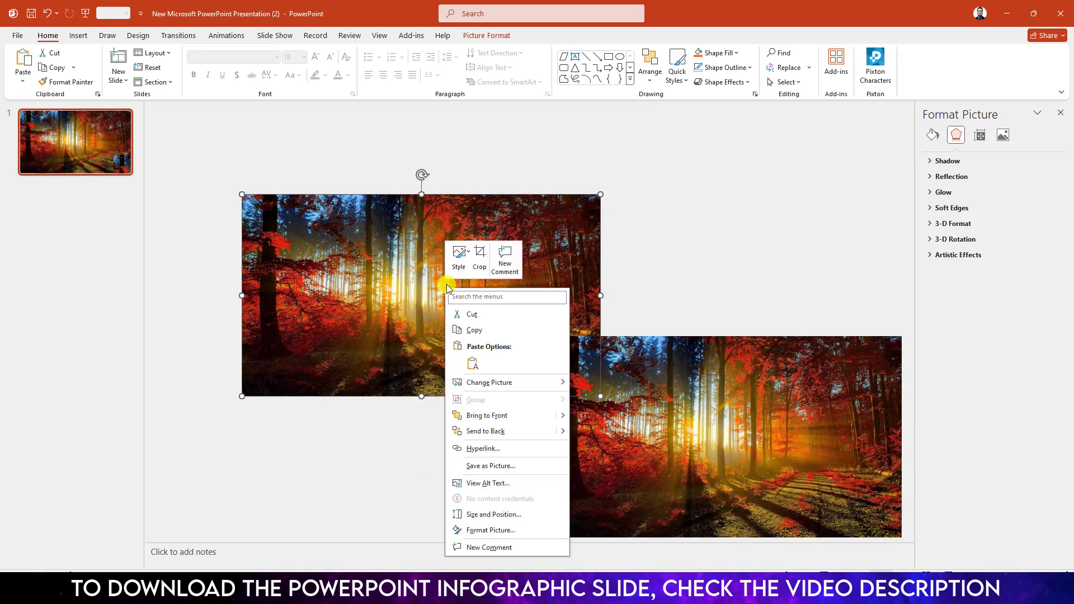
click(473, 426)
click(636, 250)
click(559, 241)
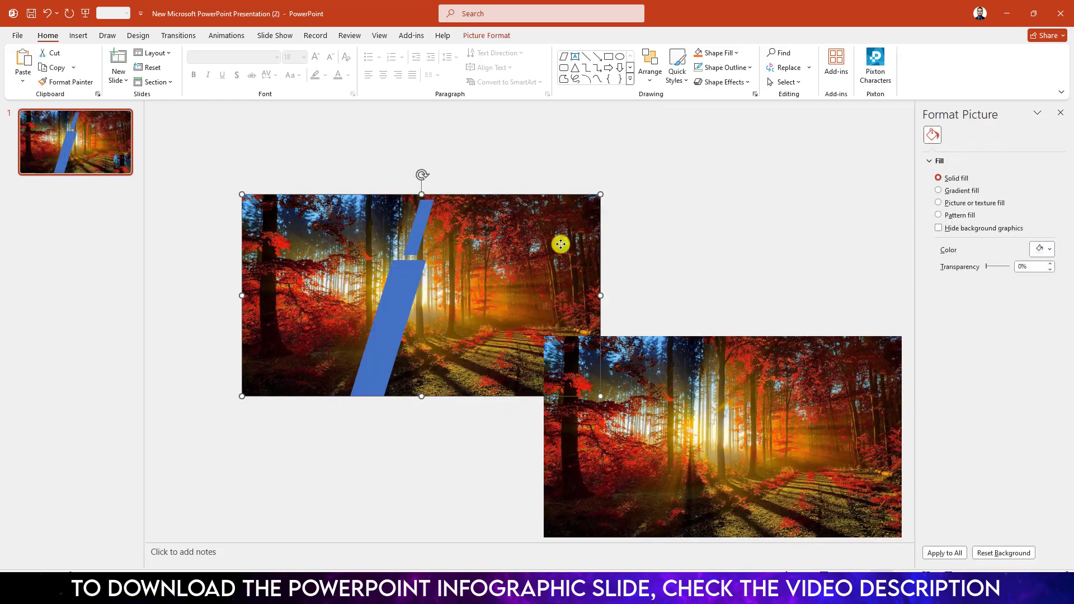
click(395, 306)
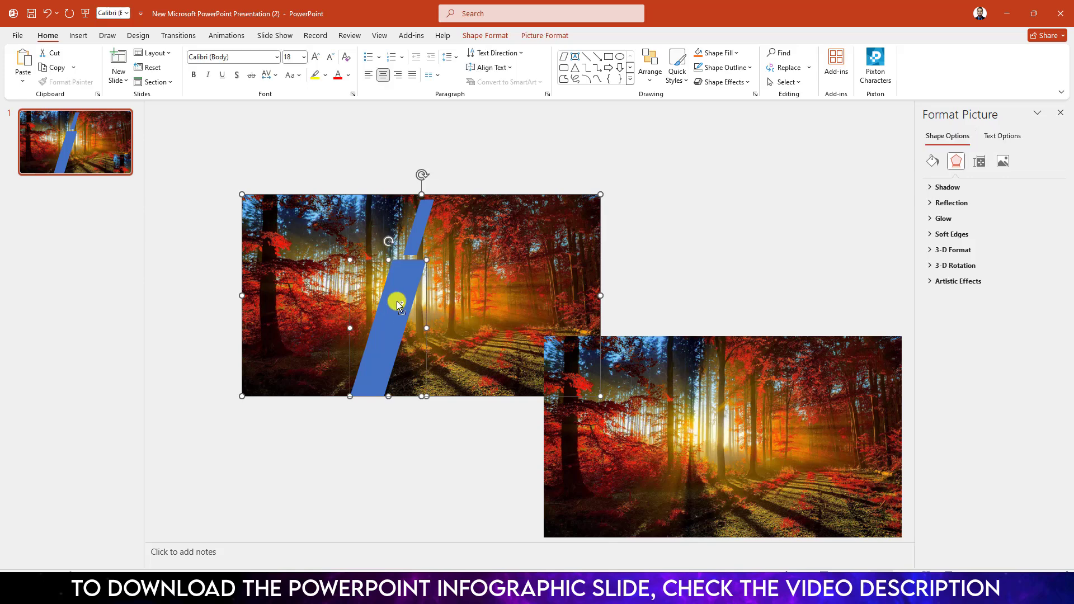
click(482, 36)
click(124, 81)
click(120, 147)
click(576, 213)
Move the last photo copy over the final slash and Intersect them to complete five stripes
drag(674, 395, 372, 270)
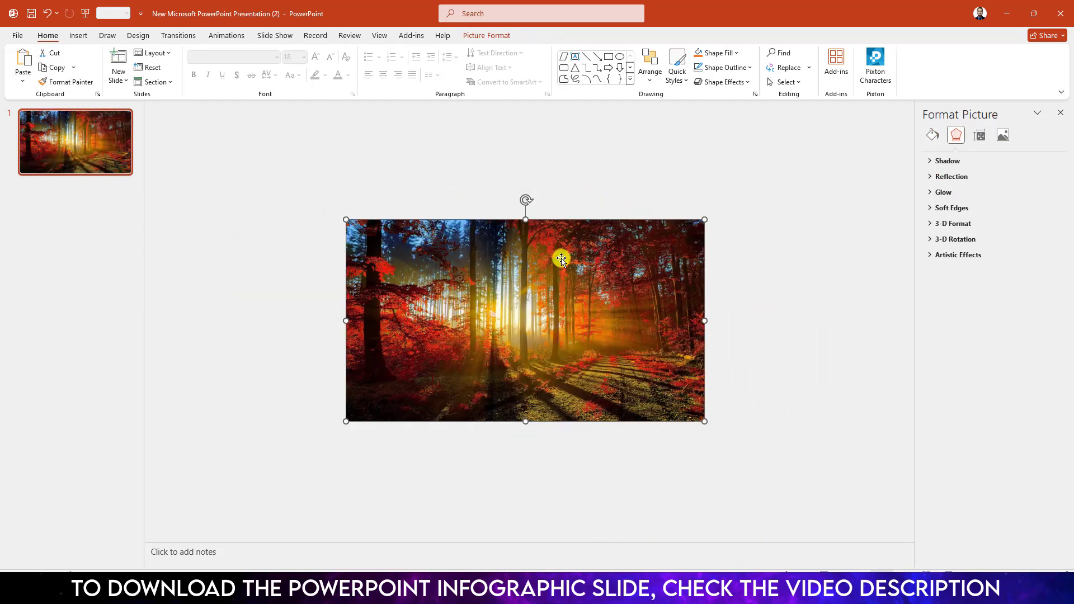
right_click(600, 317)
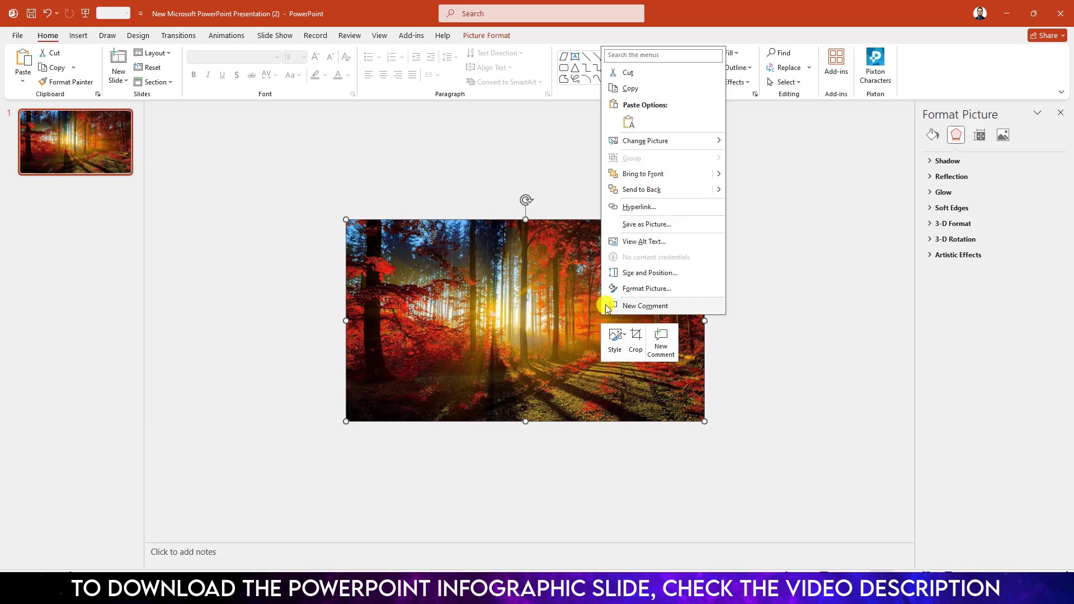
click(648, 189)
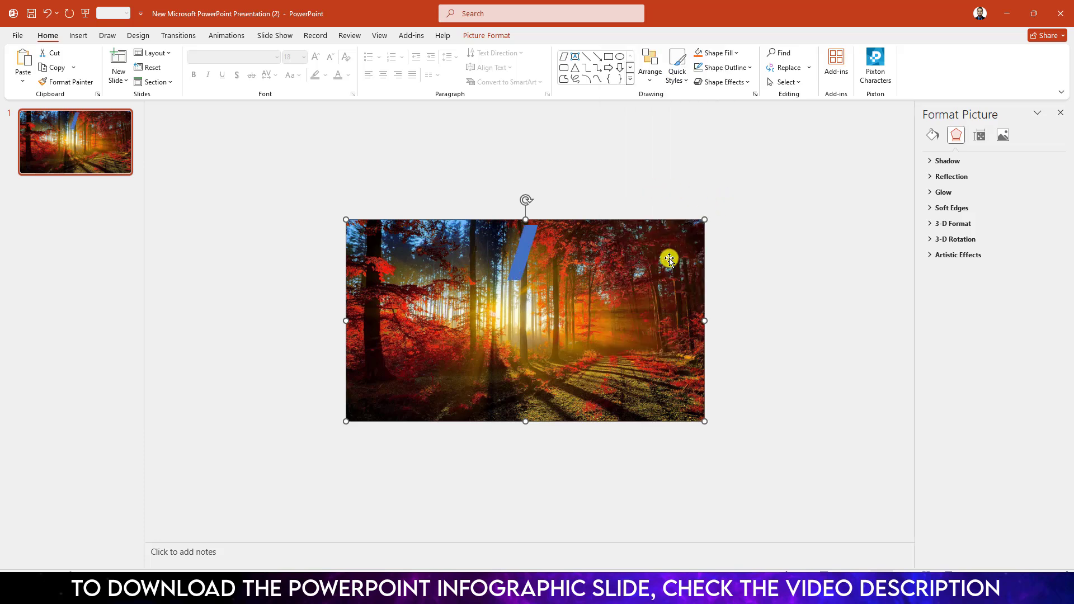
shift+click(525, 251)
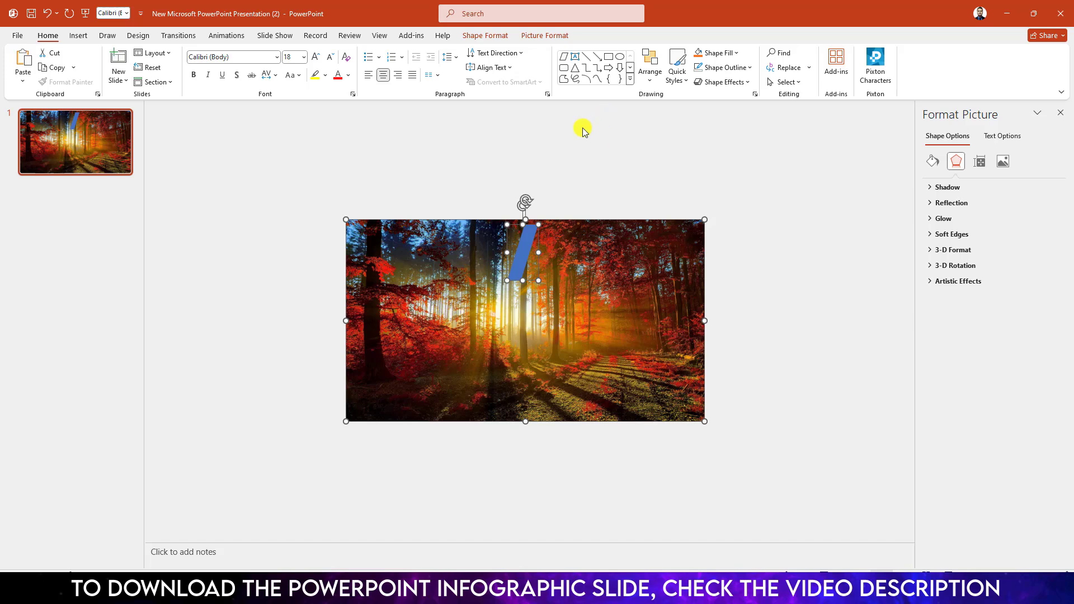
click(494, 37)
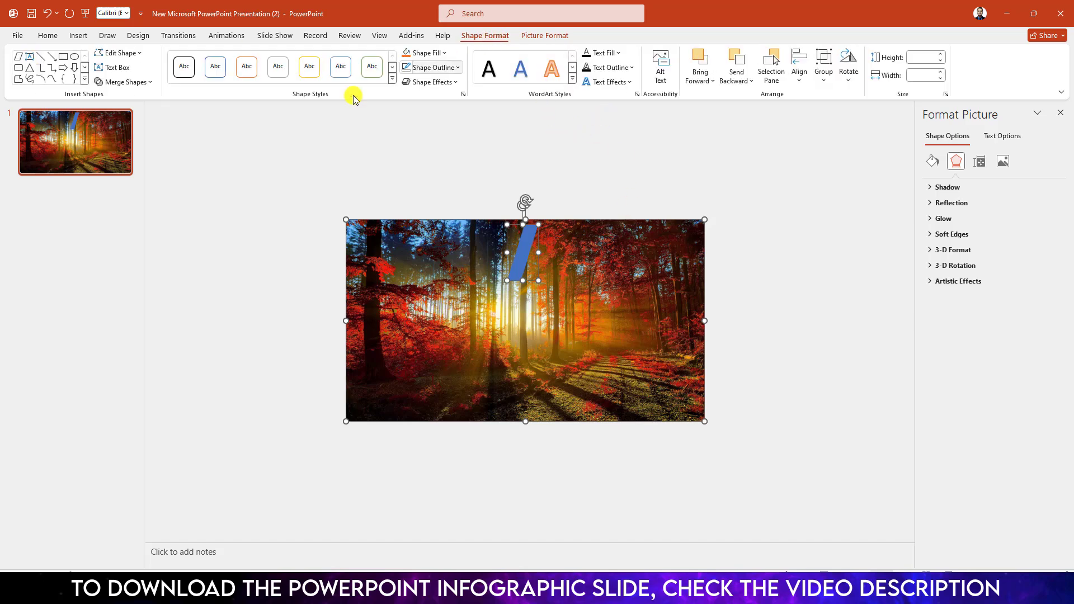
click(125, 82)
click(128, 137)
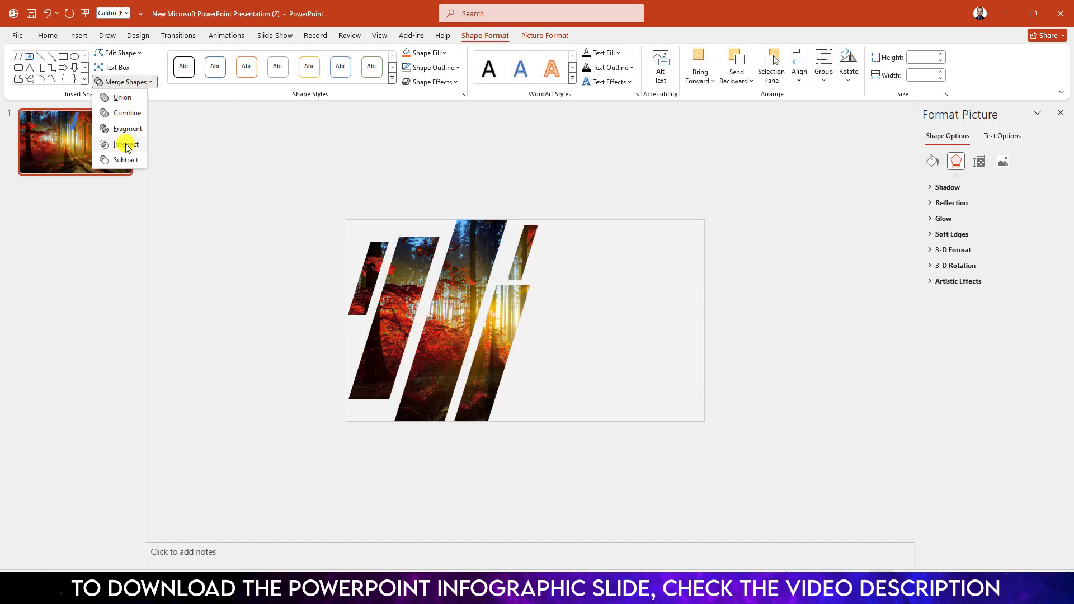
click(554, 170)
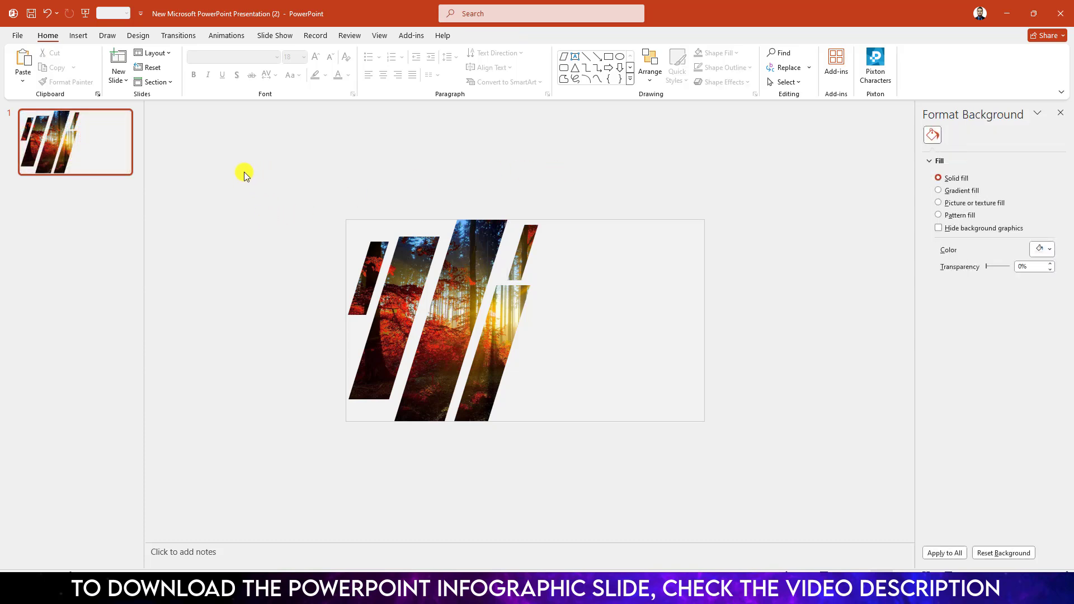
Give all five photo strips an Offset: Center outer shadow
drag(300, 181, 660, 502)
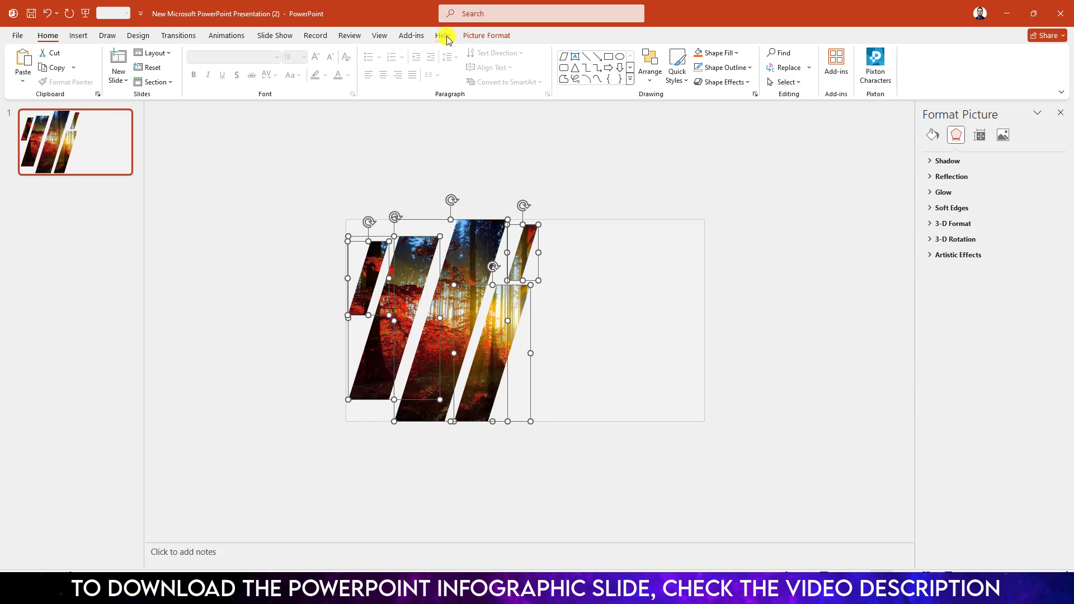
click(500, 36)
click(669, 67)
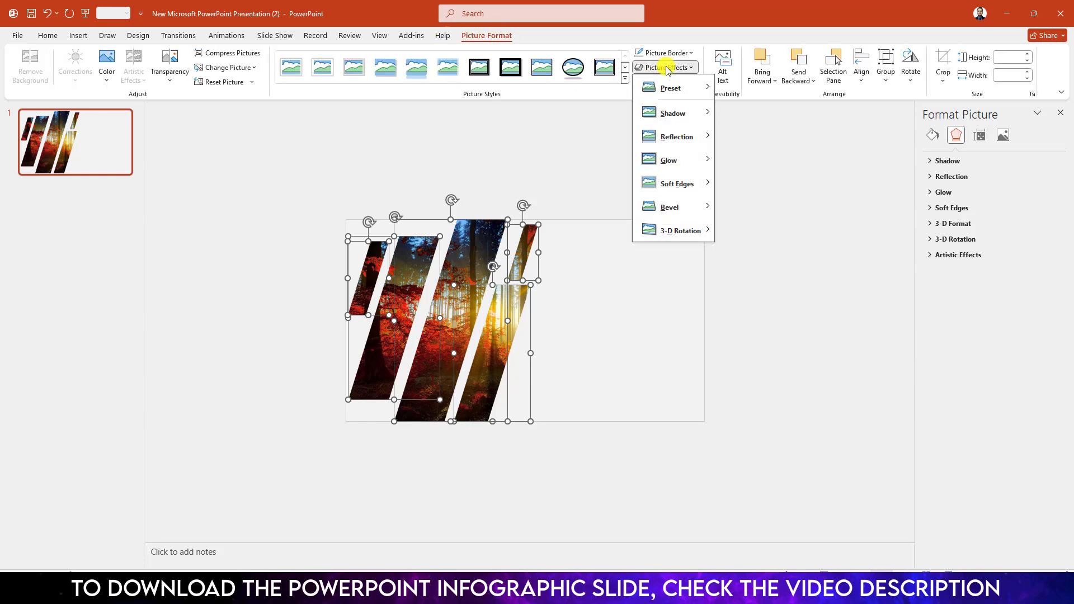
mouse_move(671, 113)
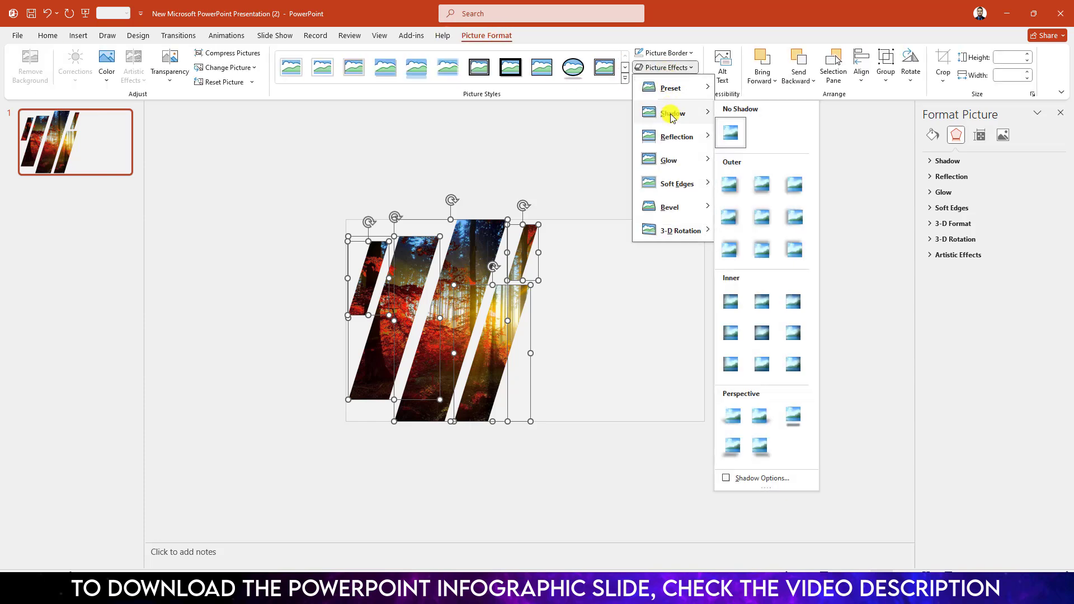
click(762, 220)
click(587, 175)
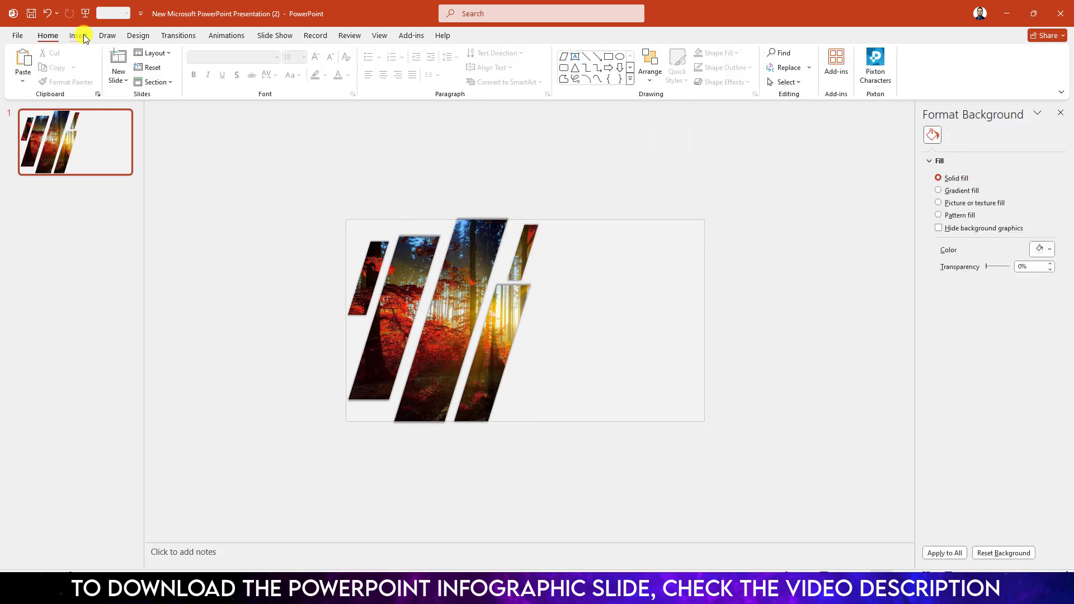
click(79, 35)
click(189, 76)
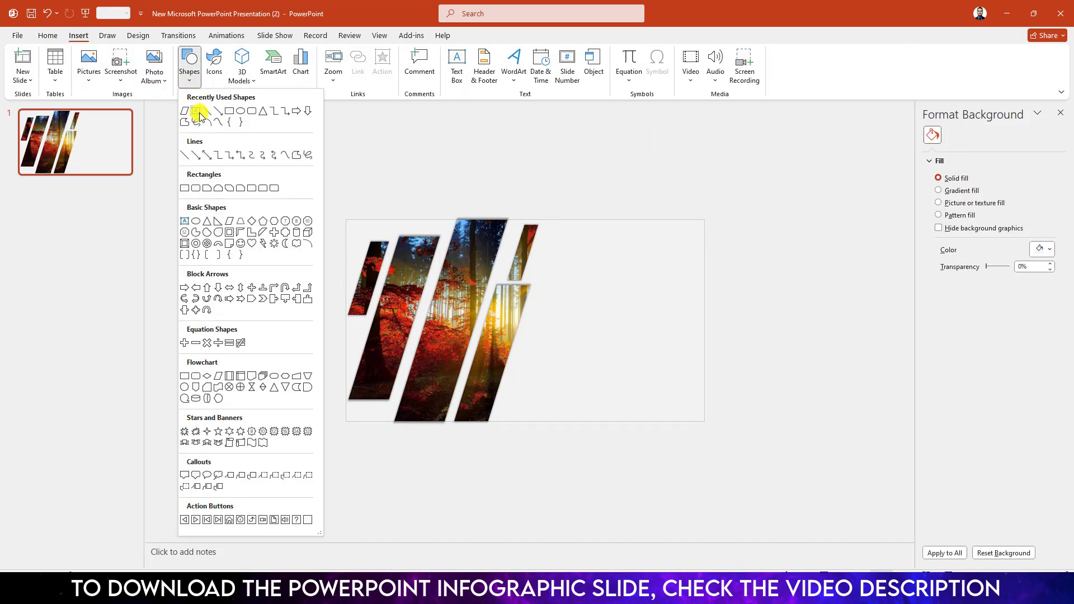
Draw a text box right of the photo strips and type 'TITLE' in it
click(193, 114)
drag(555, 252, 702, 285)
text(TITLE HERE)
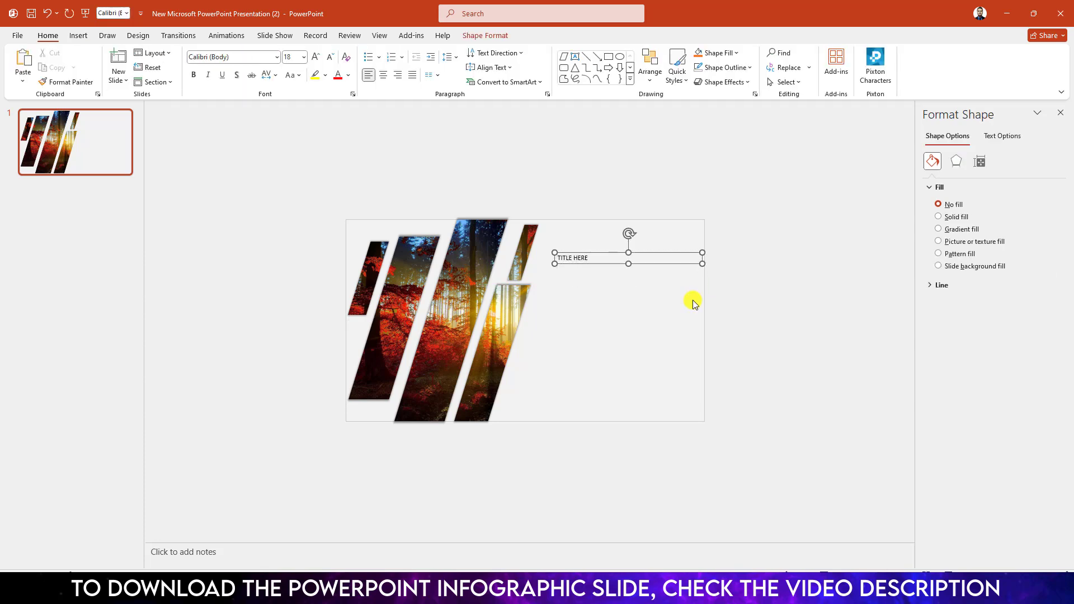
key(ctrl+a)
Format the title text at 44 pt, bold and centred in its box
click(236, 56)
text(Lato)
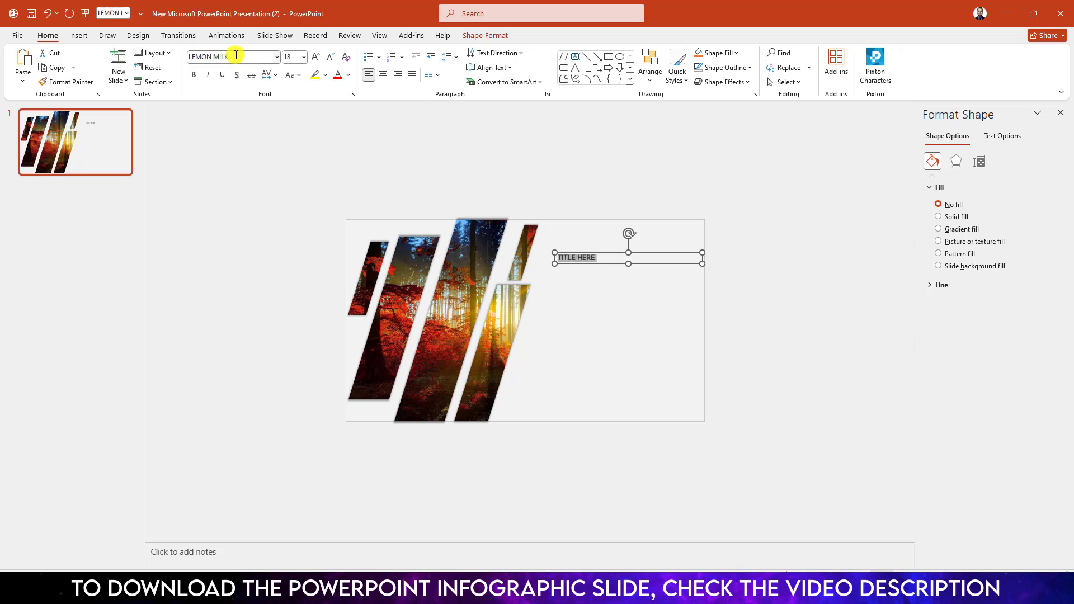
click(316, 57)
click(316, 56)
click(315, 57)
click(315, 57)
click(315, 56)
click(315, 56)
click(316, 57)
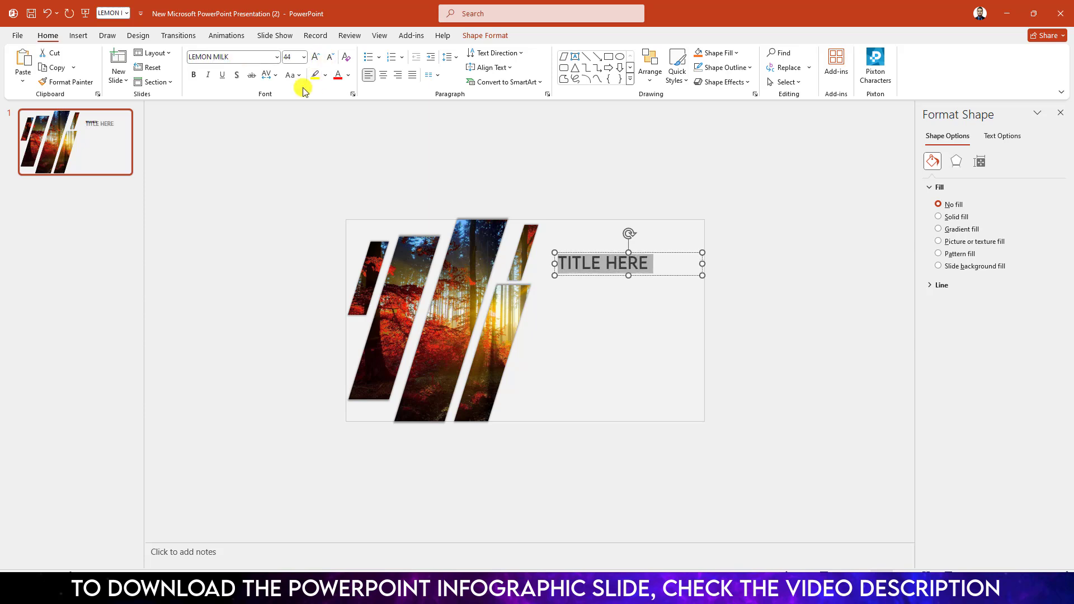
click(194, 76)
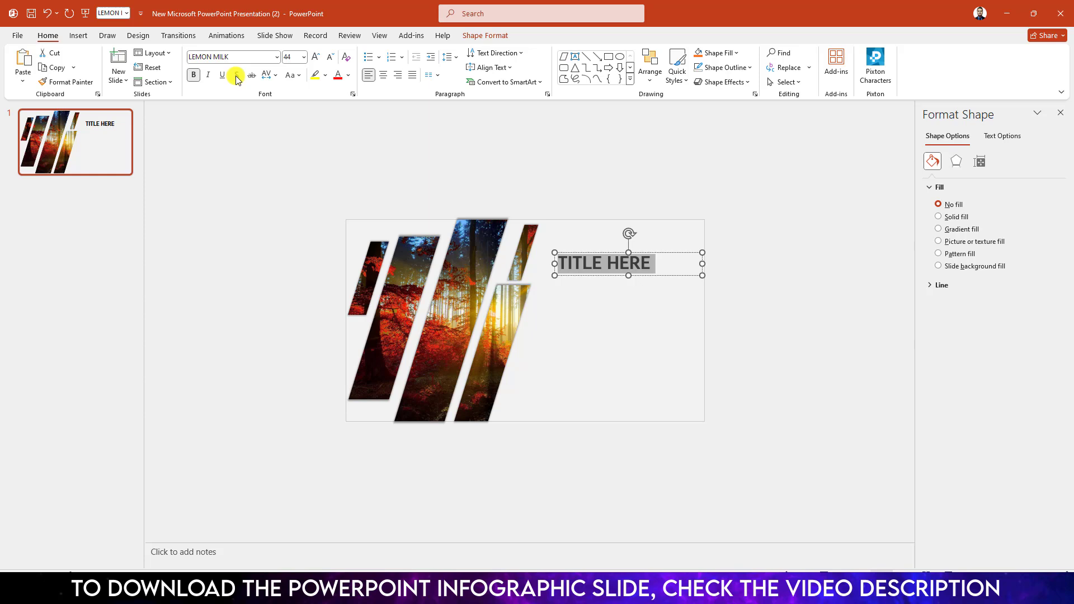
click(383, 76)
Colour the title with the photo's dark red via the eyedropper and nudge it left
click(348, 75)
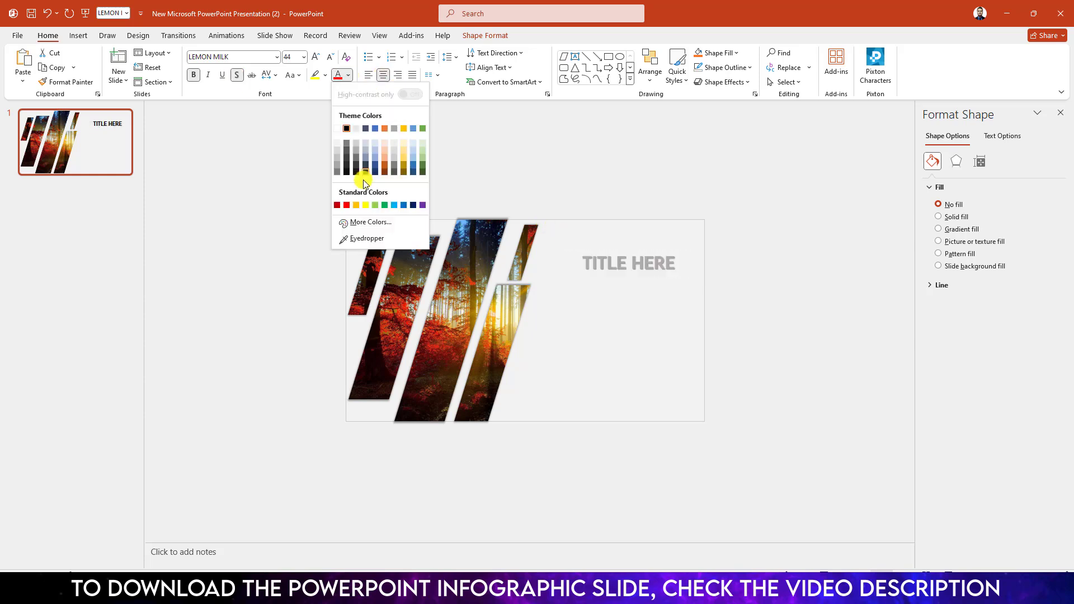
click(353, 235)
click(442, 336)
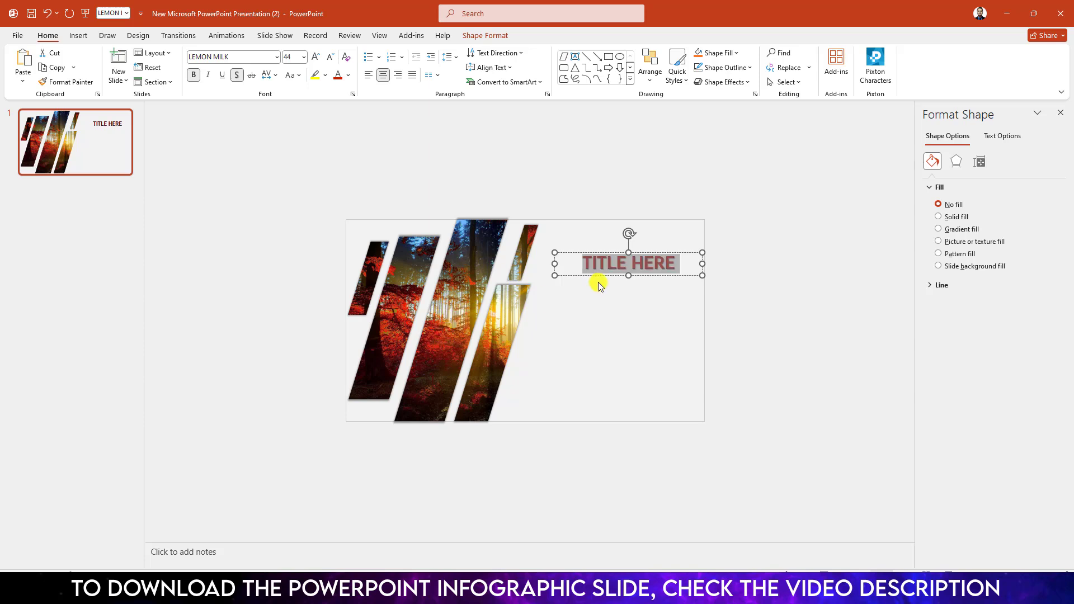
drag(610, 273, 599, 272)
click(79, 36)
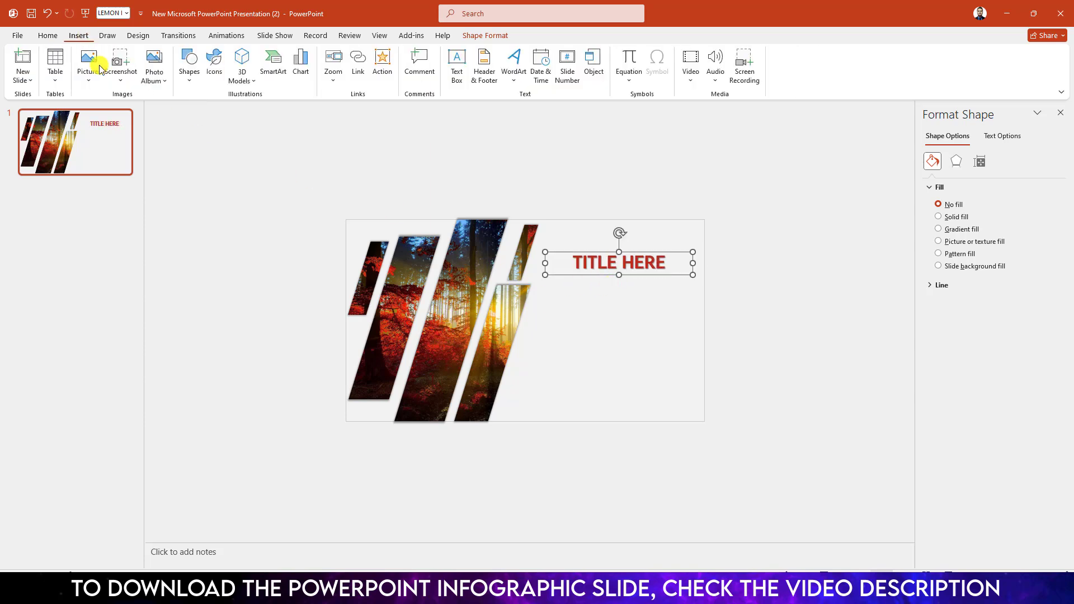
Draw a straight line under the title and give it a thicker, green outline
click(189, 73)
click(206, 112)
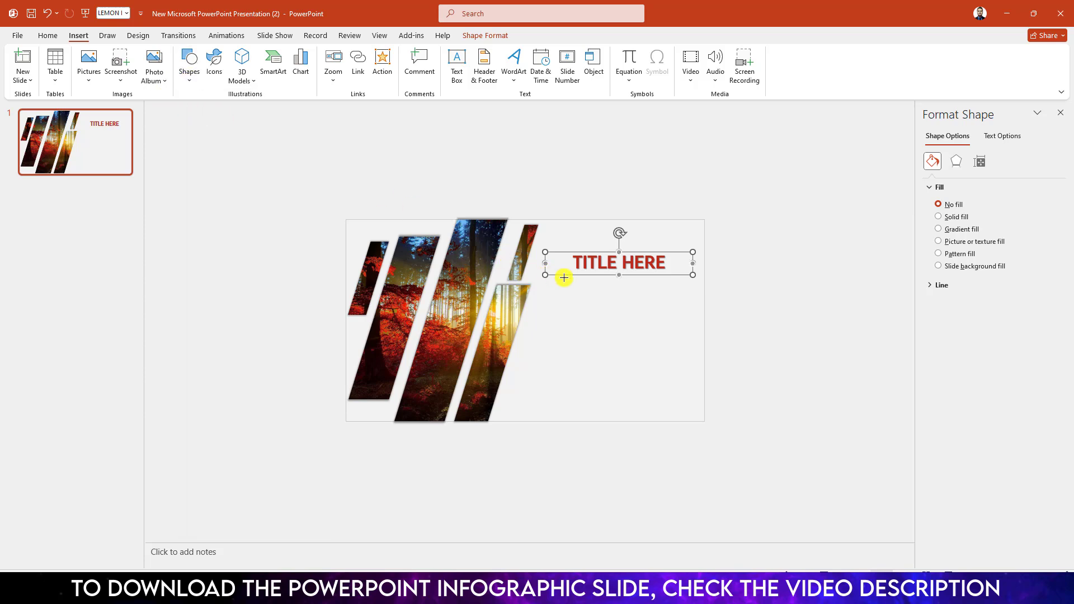
drag(579, 279, 661, 279)
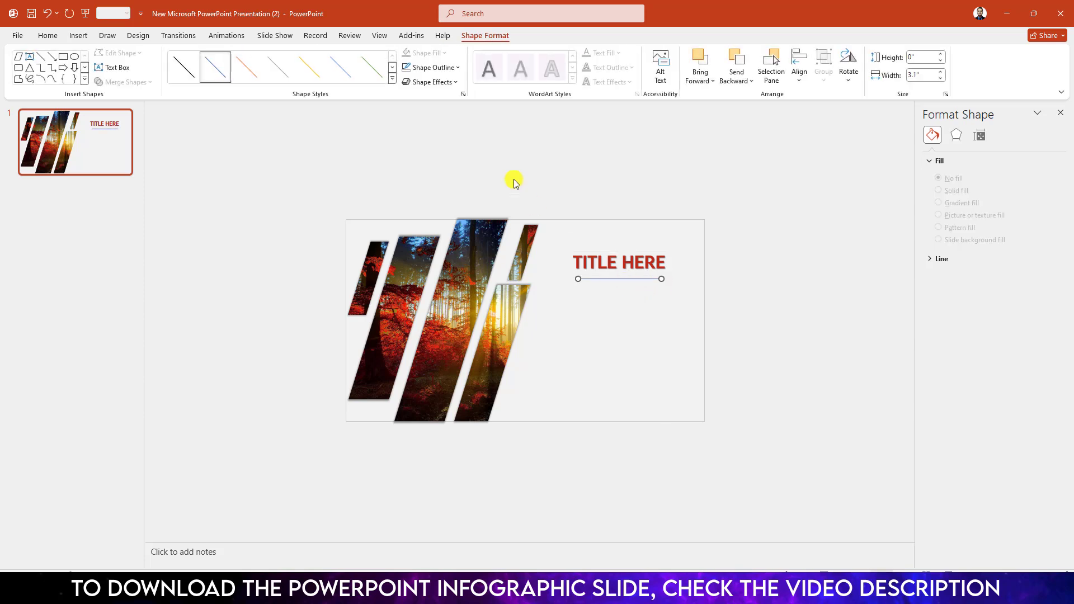
click(428, 67)
mouse_move(462, 301)
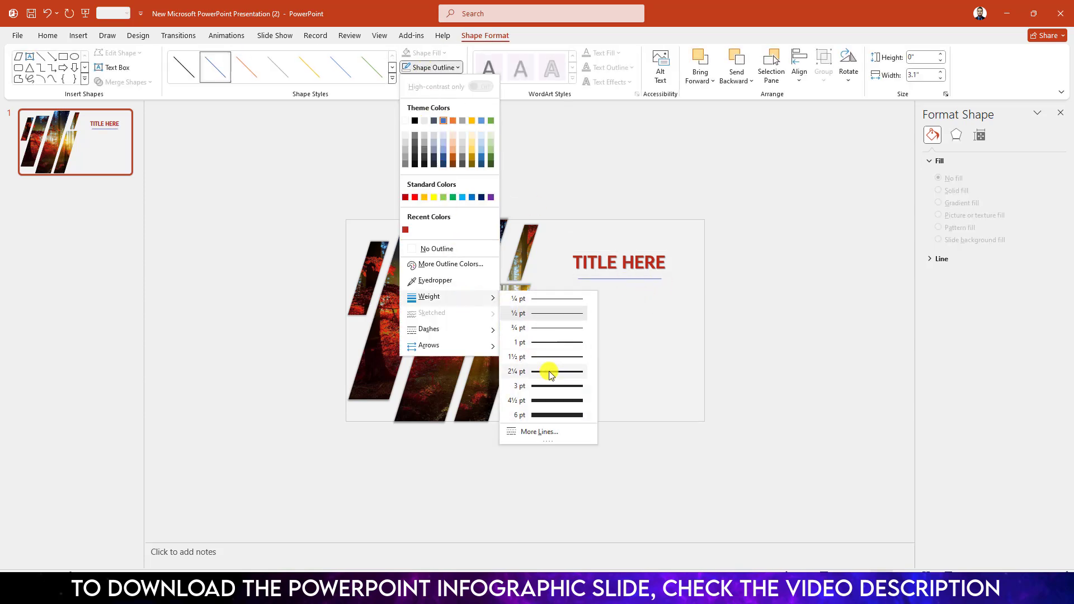
click(545, 386)
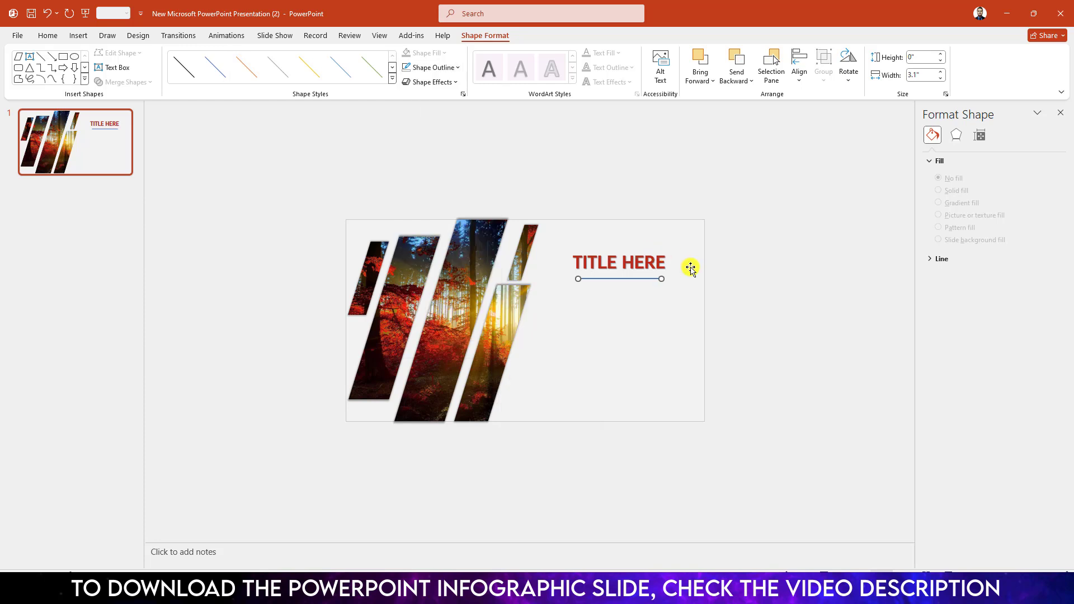
scroll(706, 271, up, 3)
click(442, 68)
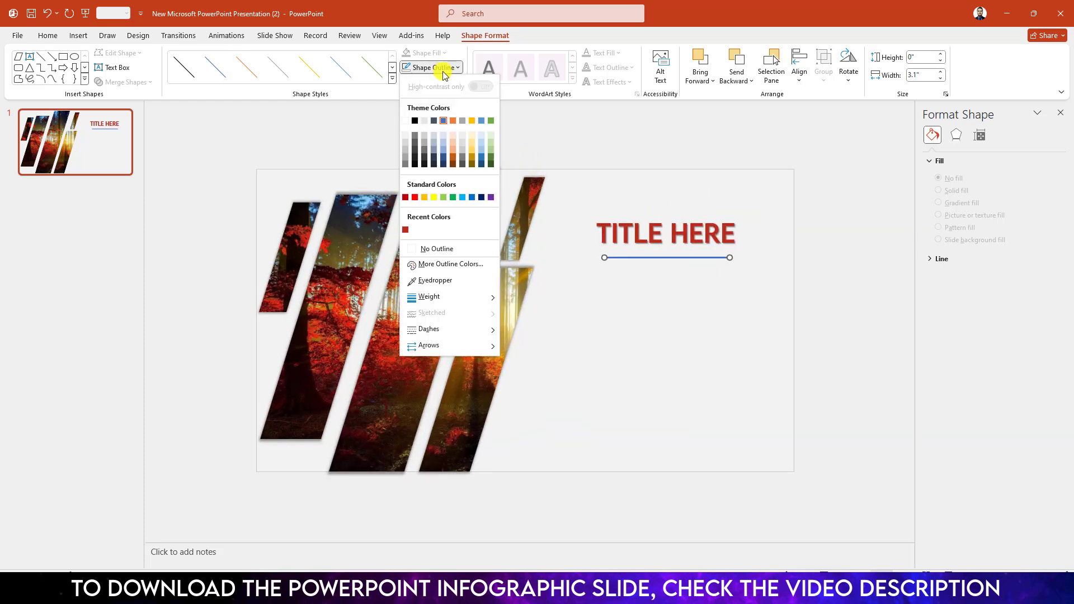
click(454, 197)
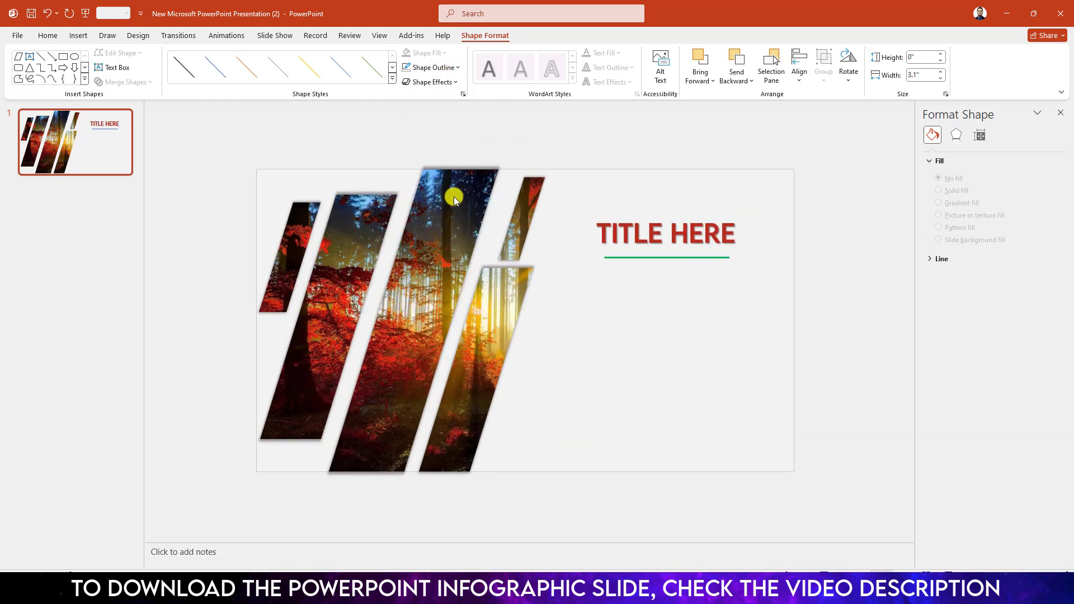
click(152, 119)
Draw an empty text box beneath the green underline
click(79, 35)
click(189, 70)
click(186, 114)
drag(586, 274, 759, 446)
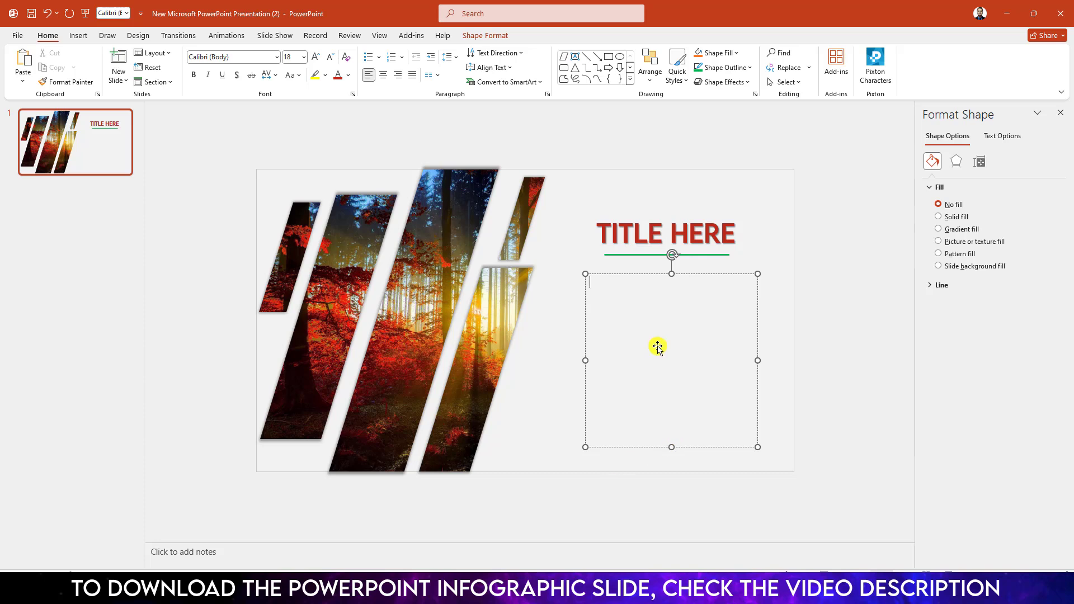
Paste the Lorem ipsum paragraph, style it centred 24 pt Brush Script MT, and nudge the box left
text(Lorem ipsum dolor sit amet, consectetur adipiscing elit. Integer id eleifend dolor, in maximus ligula. Curabitur eu felis non sapien ullamcorper sagittis vitae at diam. In convallis sem et diam luctus consectetur. Mauris eu felis ullamcorper, aliquam elit sollicitudin, vehicula ipsum. Suspendisse quis rhoncus eros.)
drag(652, 392, 575, 277)
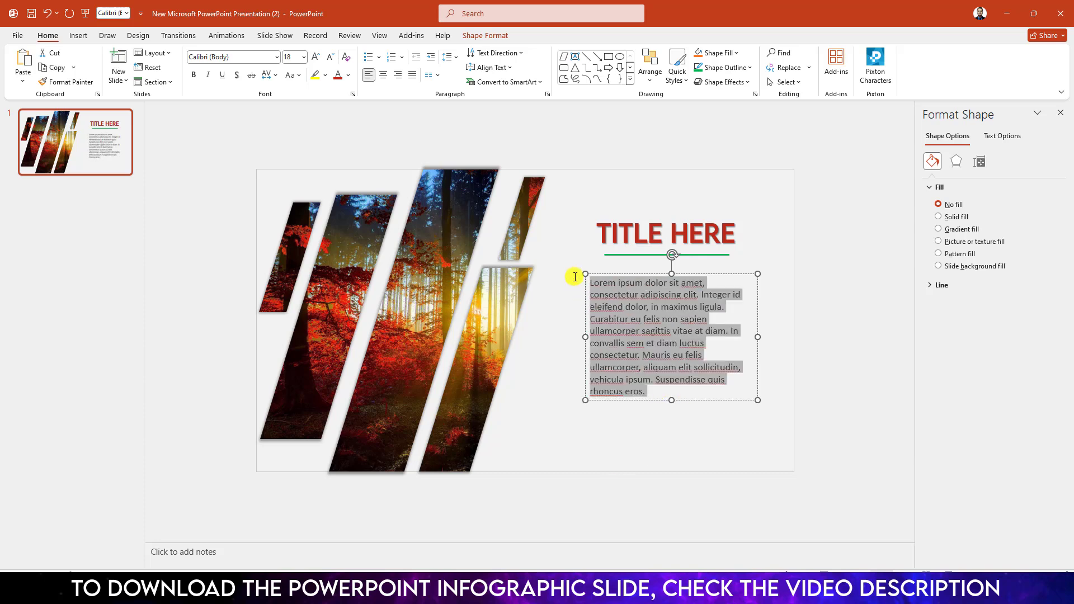
click(242, 61)
text(Bru)
key(Return)
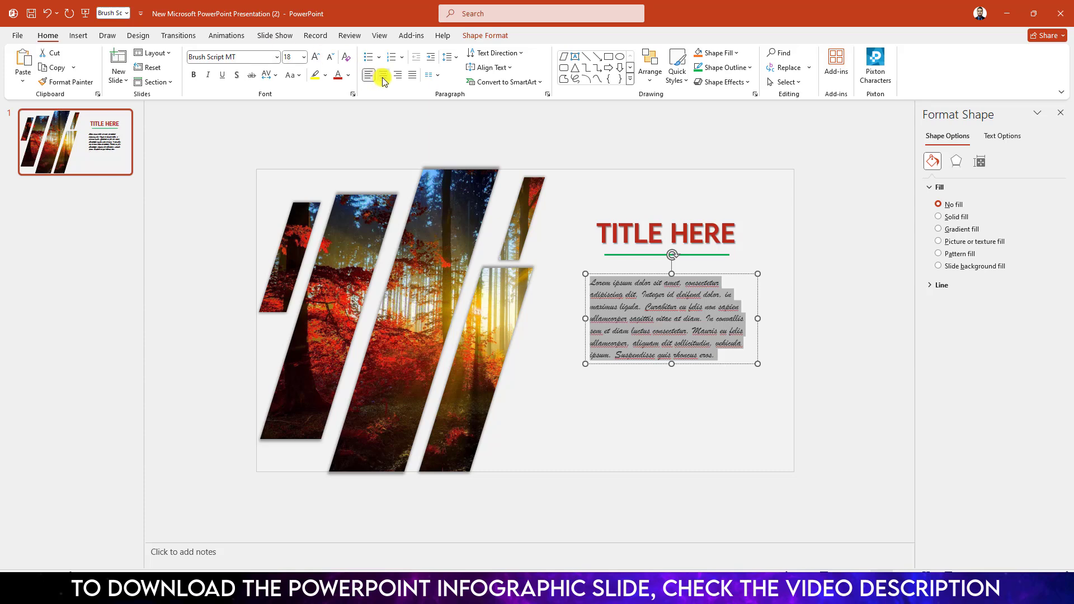
click(383, 79)
click(316, 58)
click(315, 58)
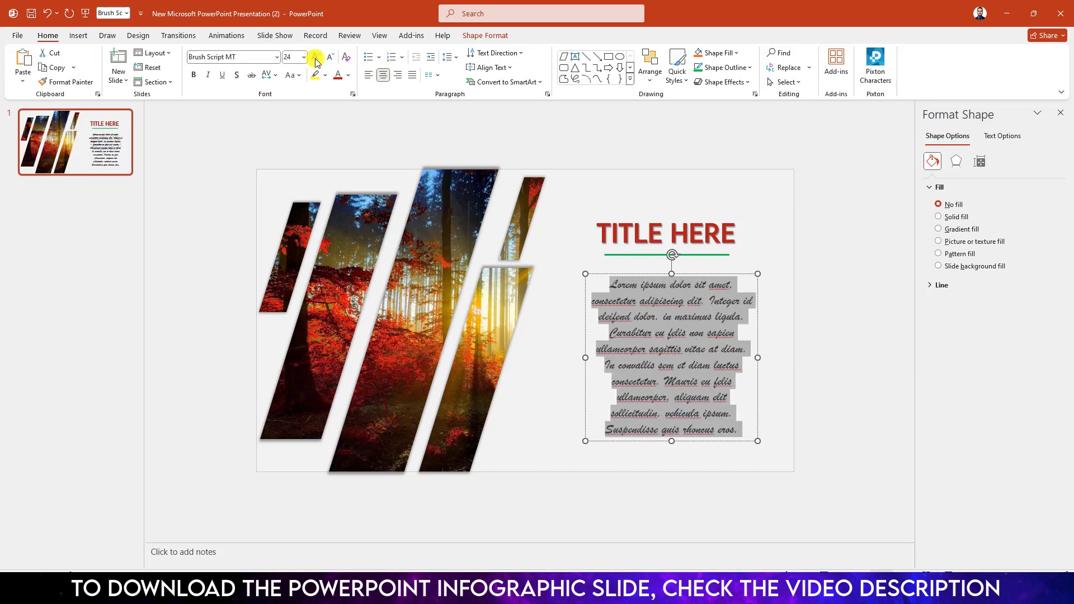
click(699, 403)
drag(696, 410, 682, 409)
click(103, 156)
Duplicate slide 1 as slide 2, then return to slide 1
right_click(81, 145)
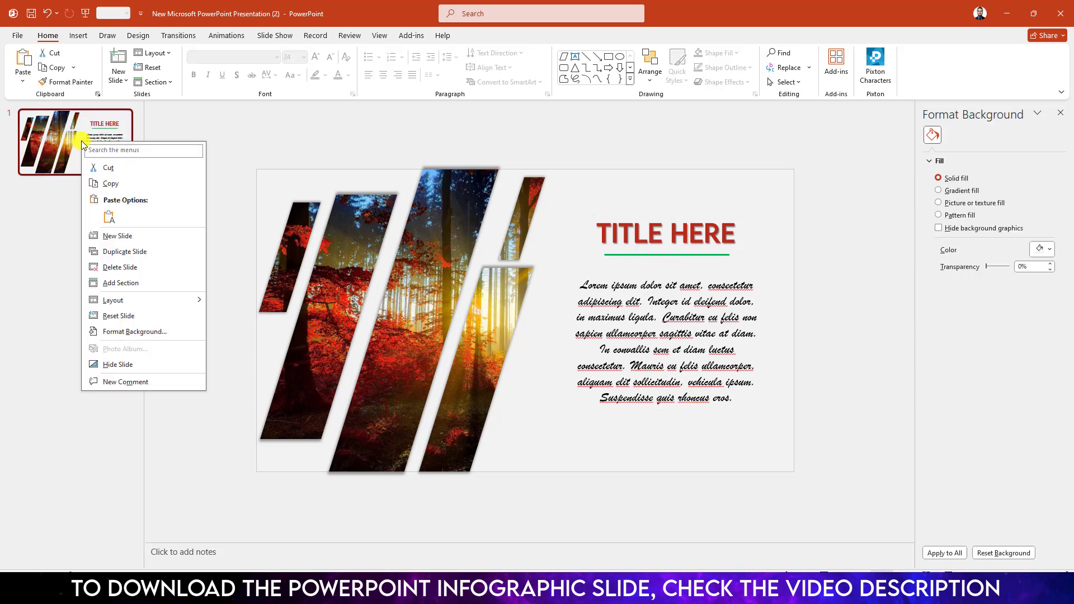
click(92, 250)
click(106, 144)
ctrl+scroll(263, 191, down, 2)
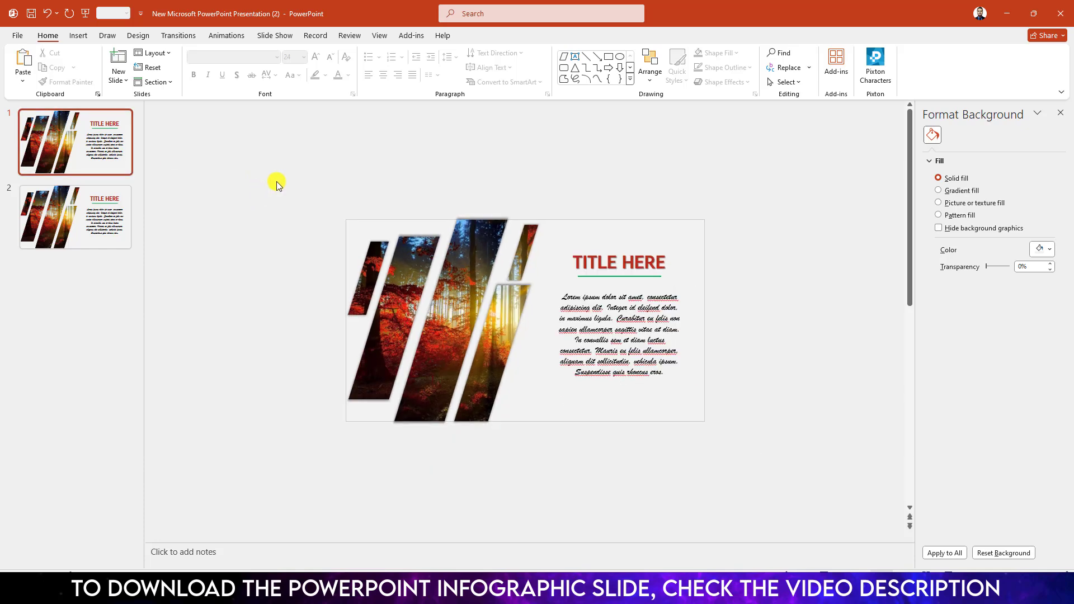
Drag slide 1's photo strips off the slide edges
drag(351, 271, 283, 233)
drag(407, 280, 308, 452)
drag(441, 314, 529, 89)
ctrl+scroll(530, 89, down, 2)
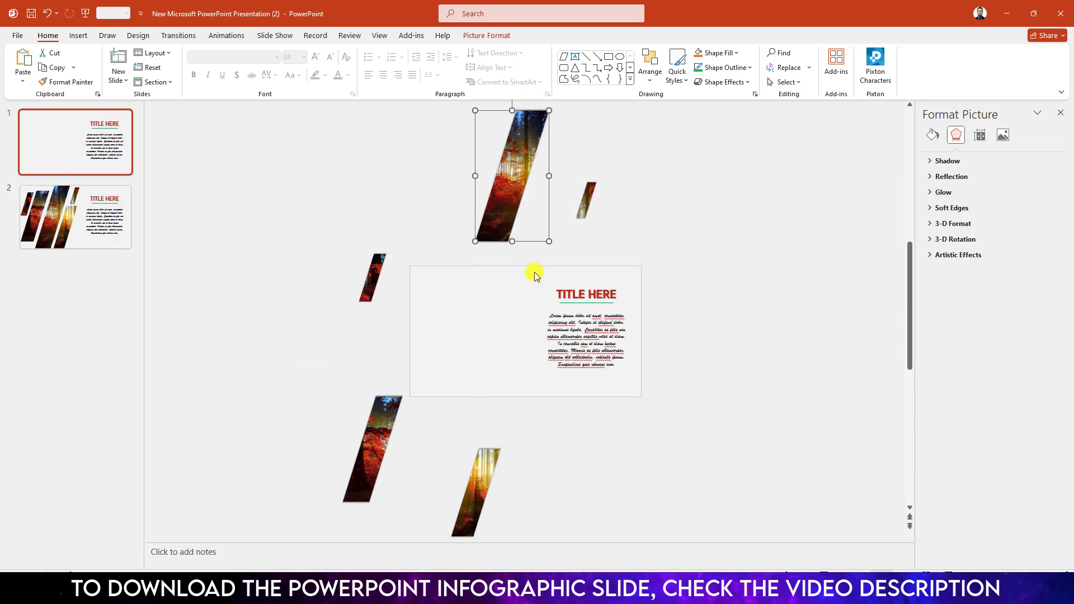
click(537, 255)
Move slide 1's title and body text boxes off the slide to the right and lower right
drag(528, 241, 655, 315)
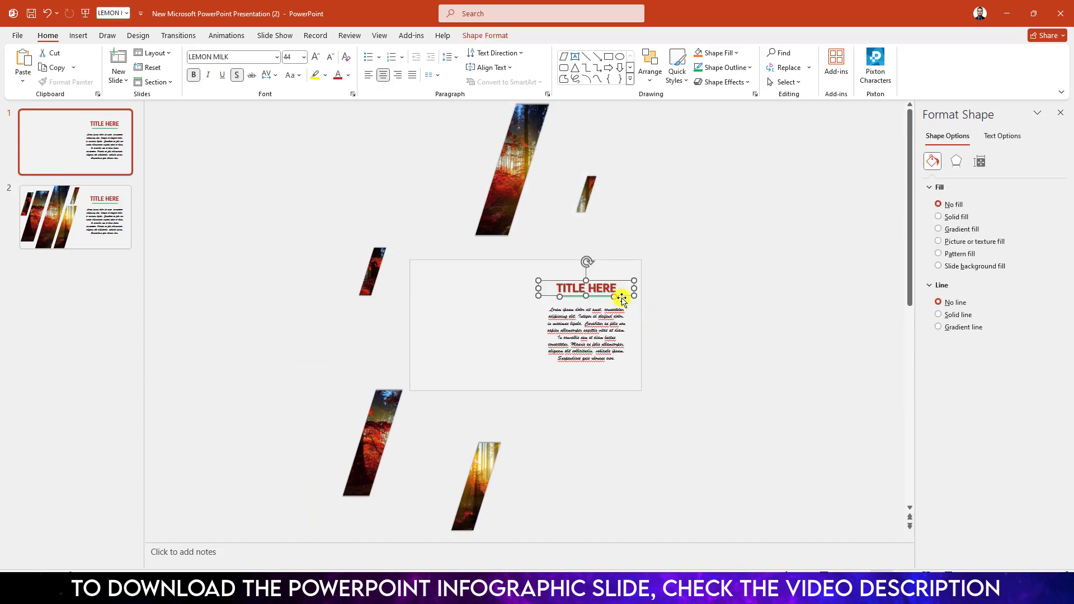
drag(687, 267, 725, 258)
drag(515, 290, 679, 398)
drag(616, 372, 663, 473)
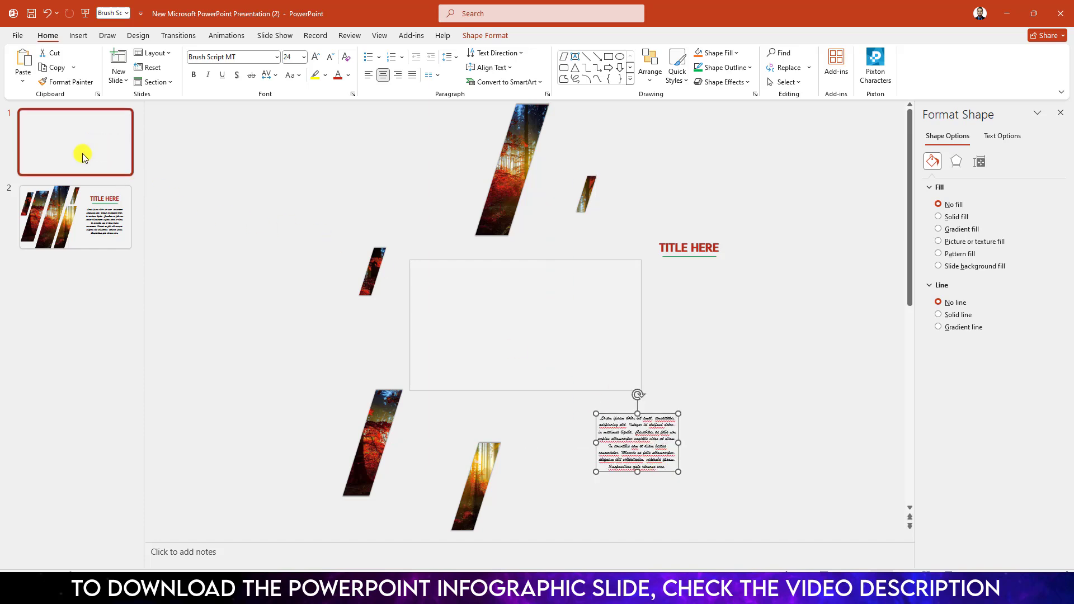
click(79, 219)
click(178, 35)
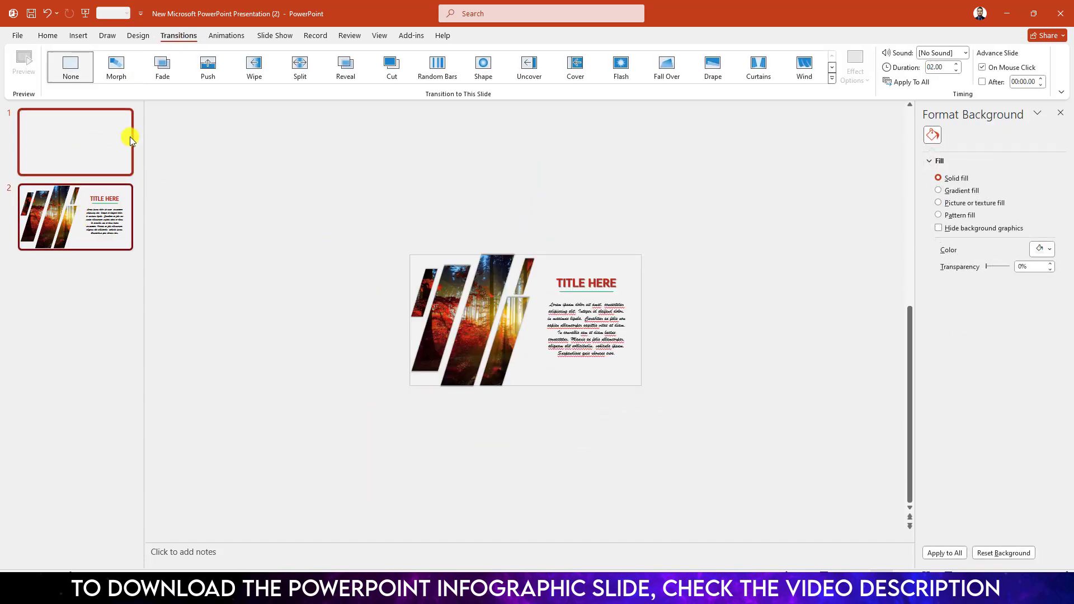
Give slide 2 a Morph transition lasting 3.00 seconds, then return to slide 1
click(115, 66)
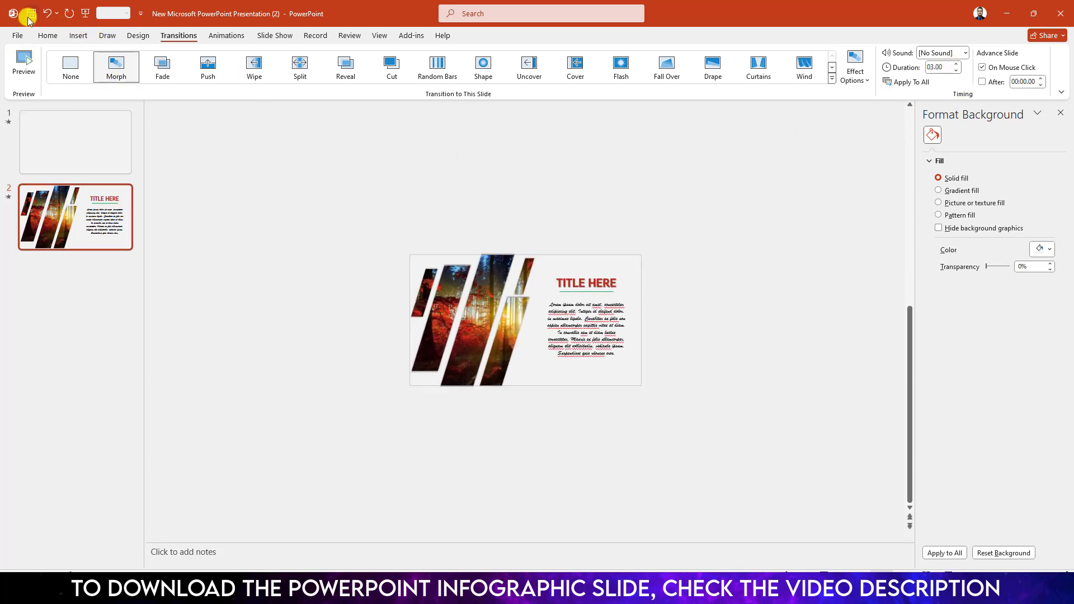
click(109, 135)
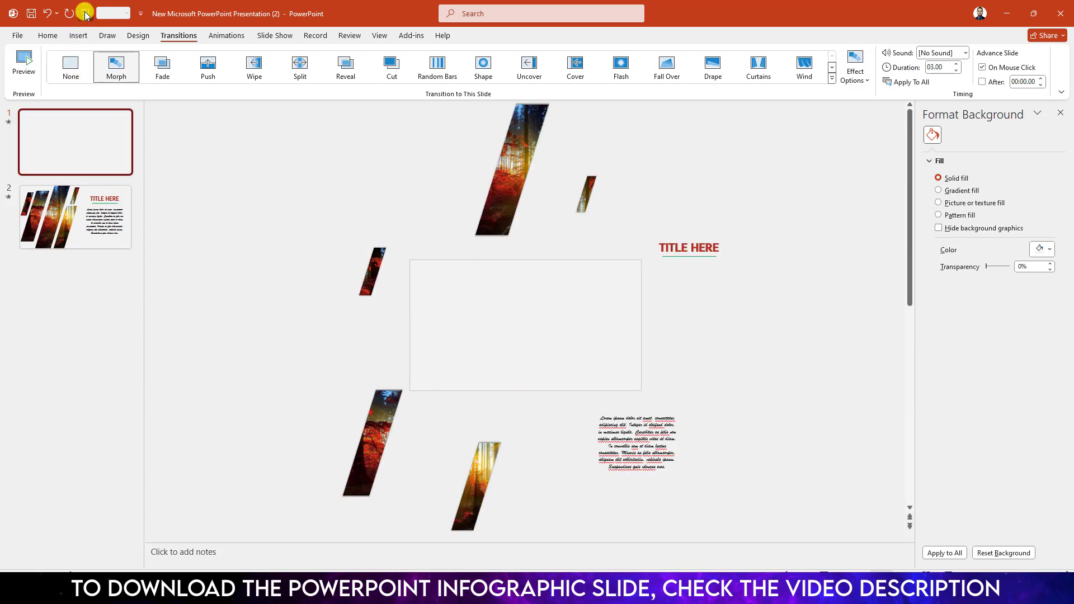